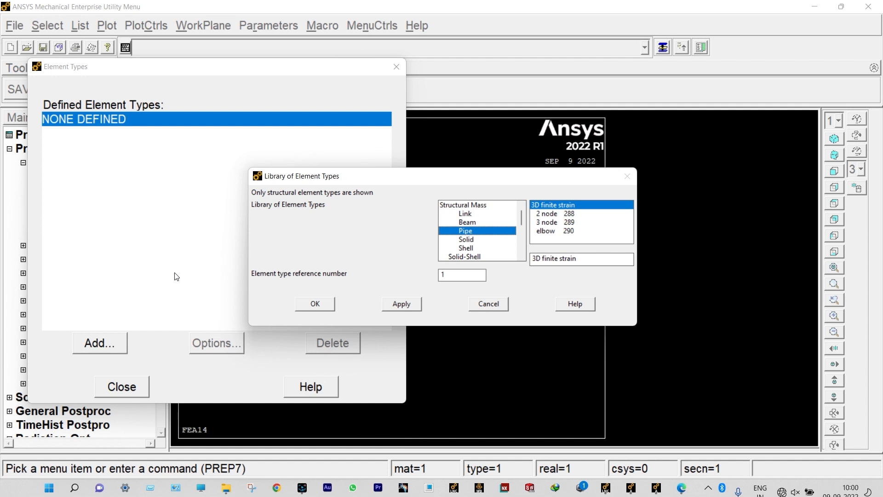
Step: Add the 3D finite strain beam (BEAM188) as element type 1 and finish the element type definition
left_click(467, 222)
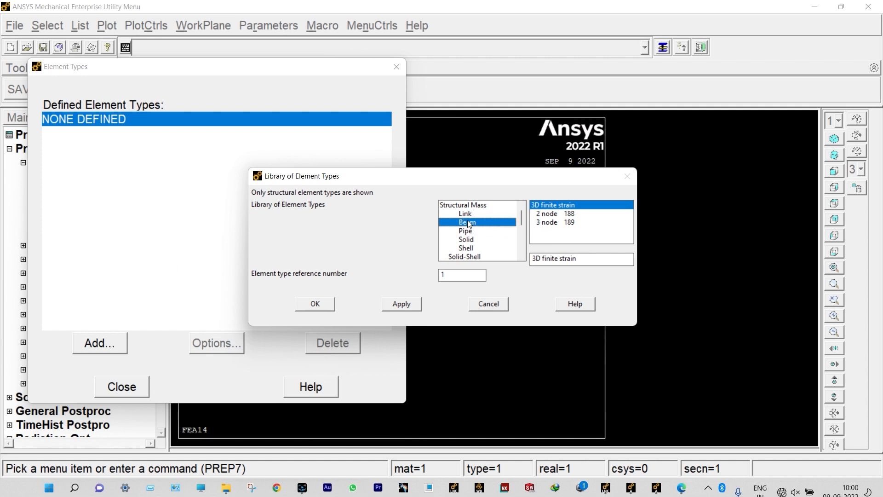
left_click(316, 304)
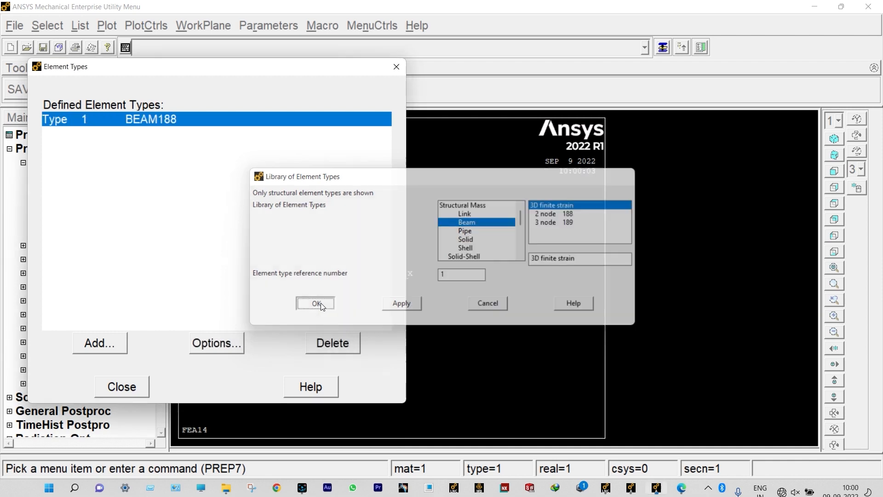
left_click(121, 387)
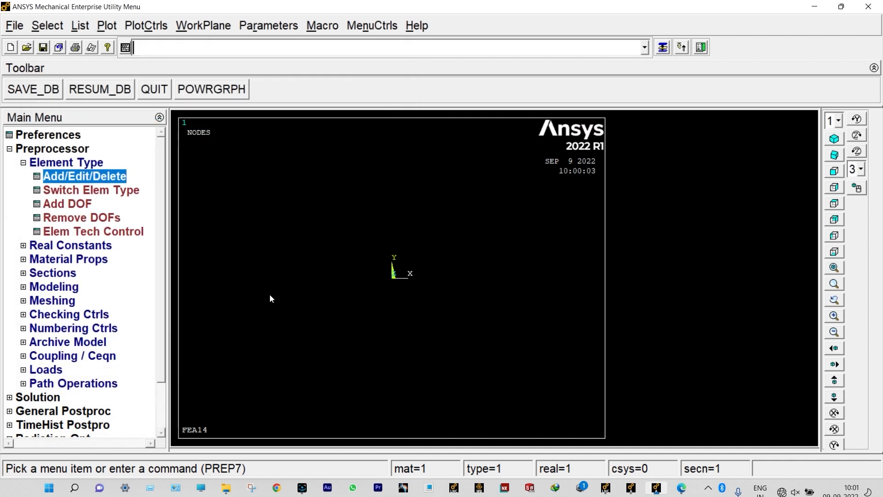
Step: Define a linear elastic isotropic material model with EX 2.08E11 and PRXY 0.3 for material number 1
left_click(91, 260)
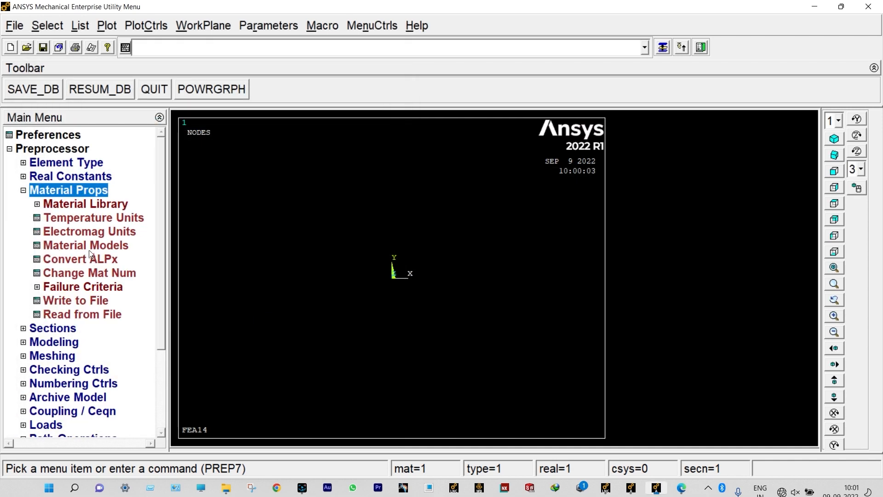
double_click(87, 245)
double_click(478, 240)
double_click(492, 253)
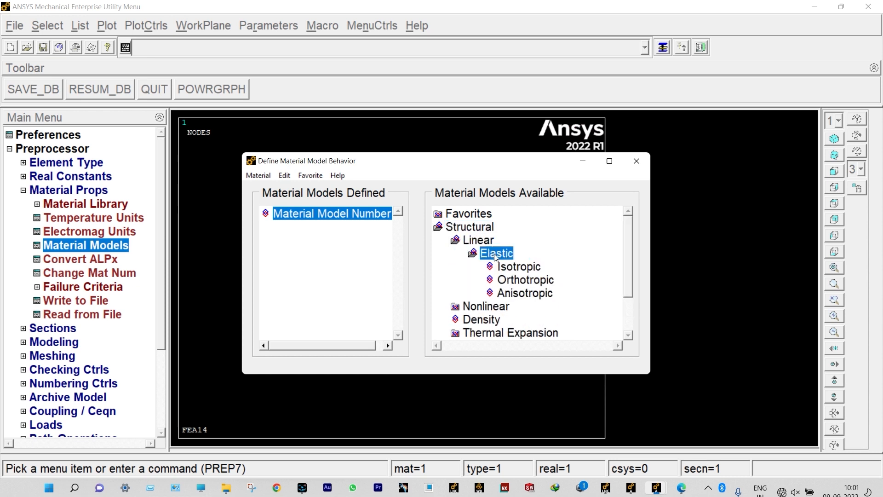
double_click(506, 267)
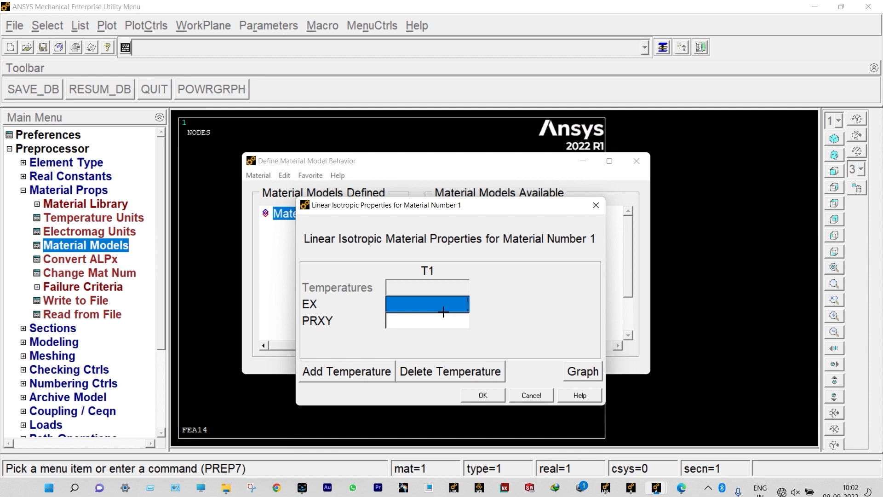
type("2")
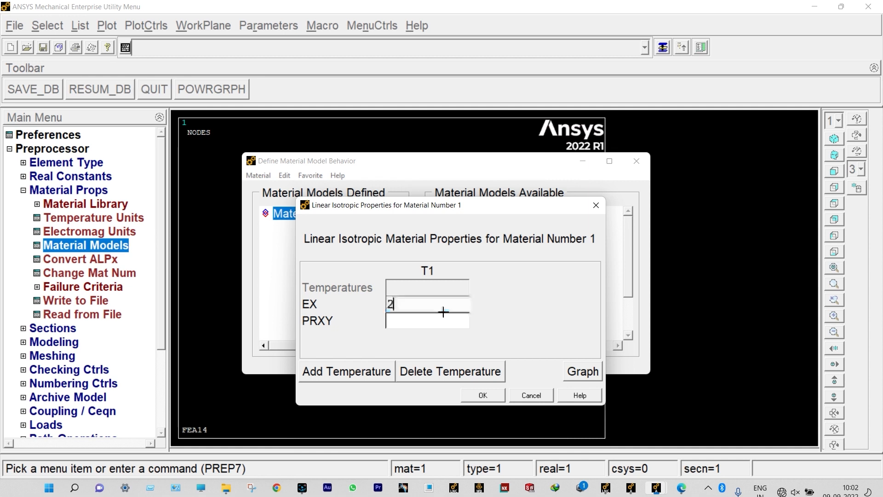
type(".08E11")
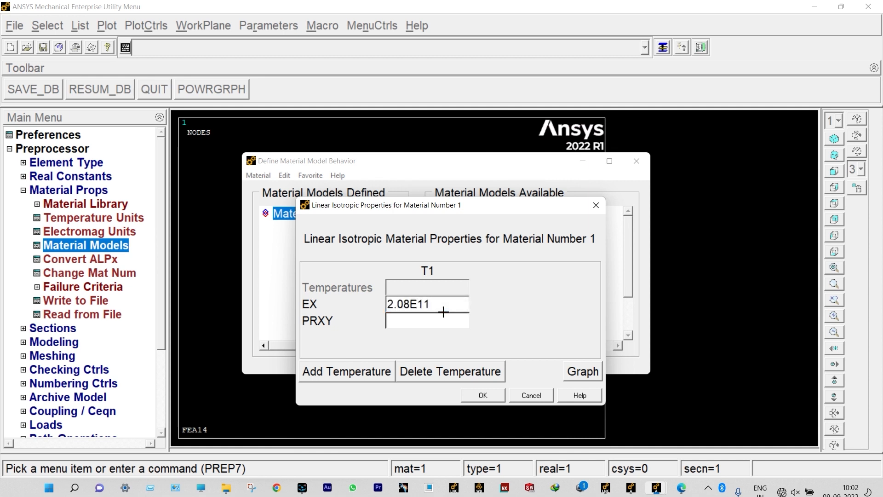
key("Tab")
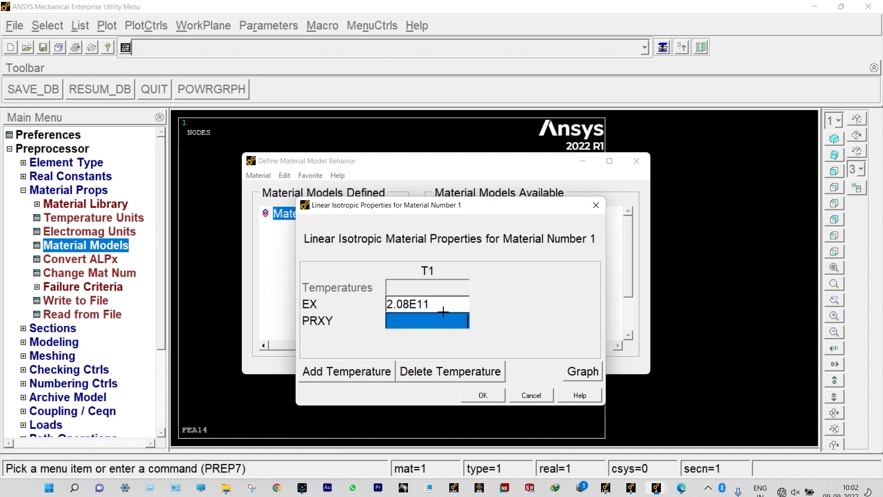
type("0.3")
left_click(480, 392)
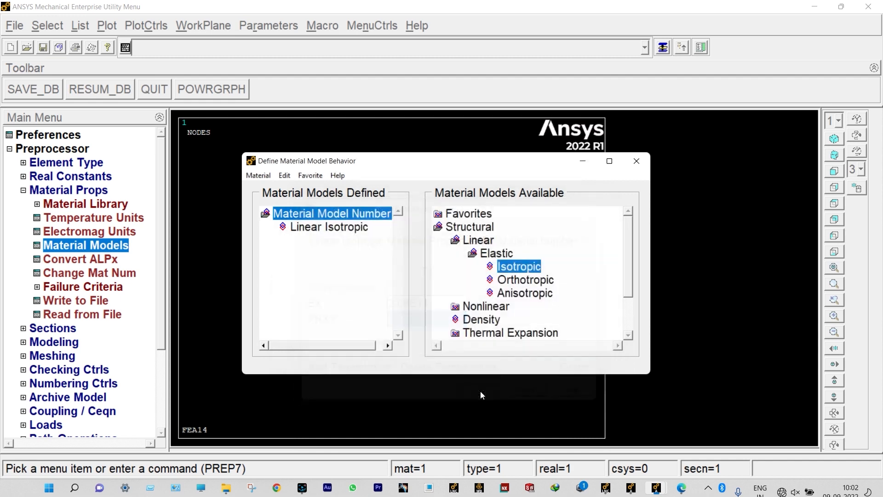
left_click(630, 162)
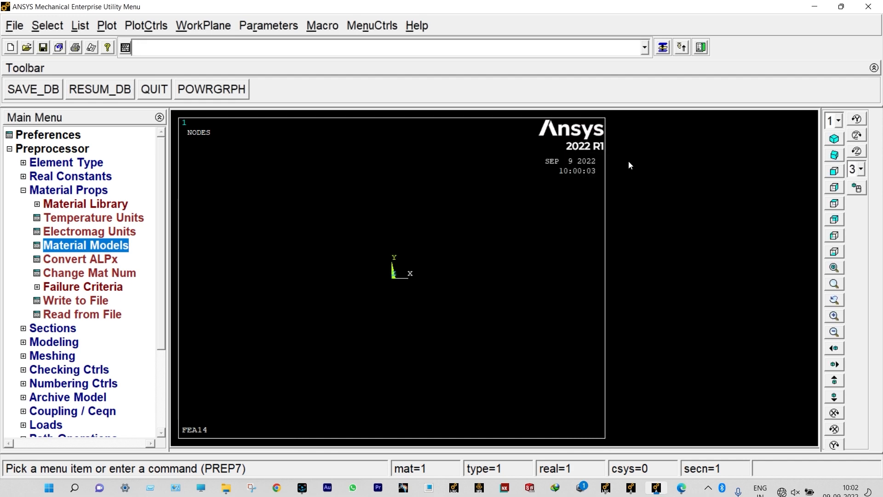
Step: Define common beam section 1 named HOLLOW as a hollow circle with inner radius 0.04 and outer radius 0.05
left_click(62, 328)
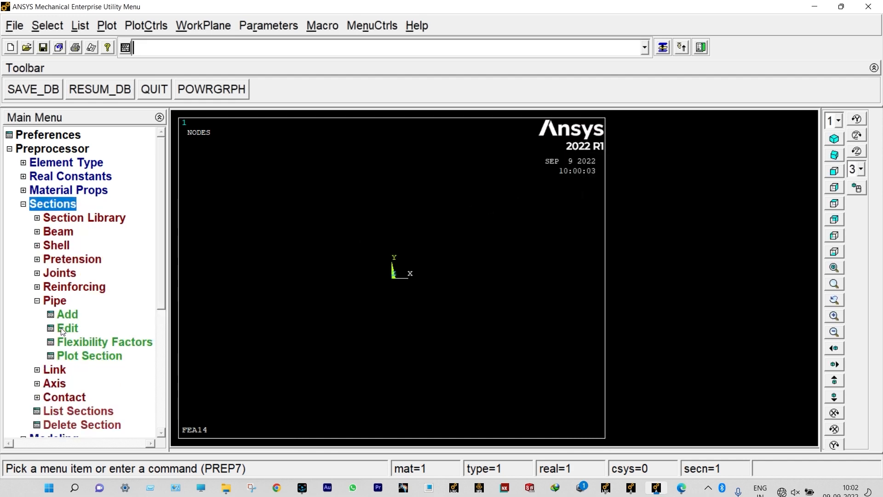
left_click(62, 234)
left_click(70, 245)
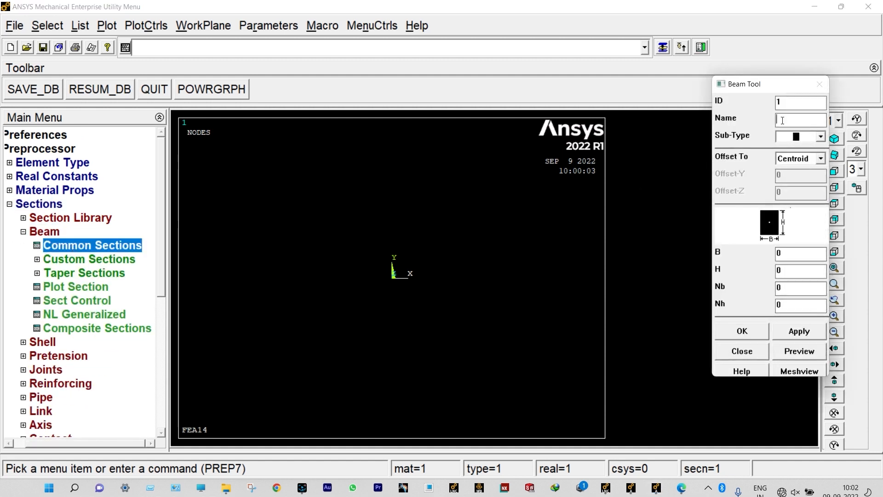
type("HOLLOW")
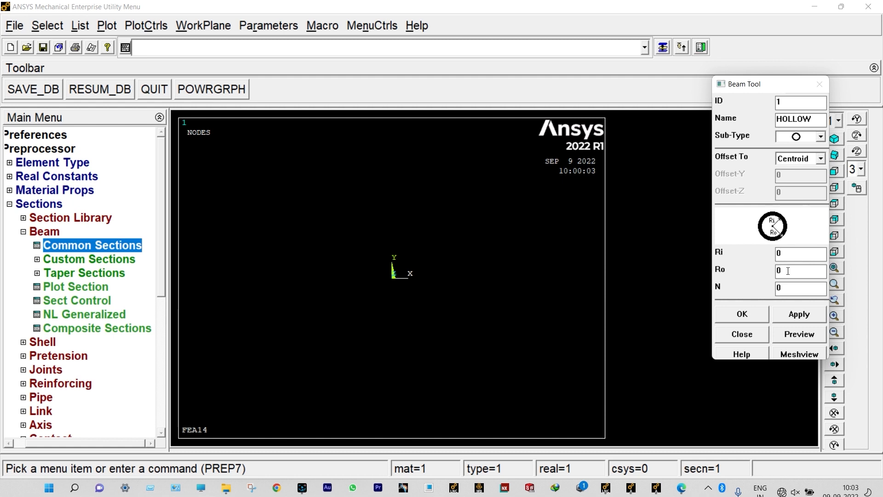
type(".05")
left_click(786, 254)
type(".05")
key("BackSpace")
type("4")
left_click(795, 314)
Step: Define beam section 2 named MIDDLE as a solid circle with radius 0.04
left_click(792, 103)
left_click(789, 121)
type("MIDDLE")
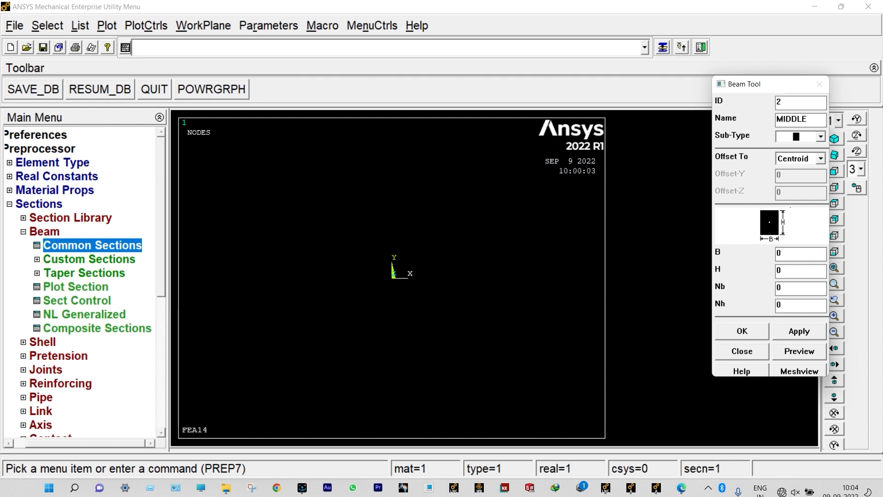
left_click(821, 136)
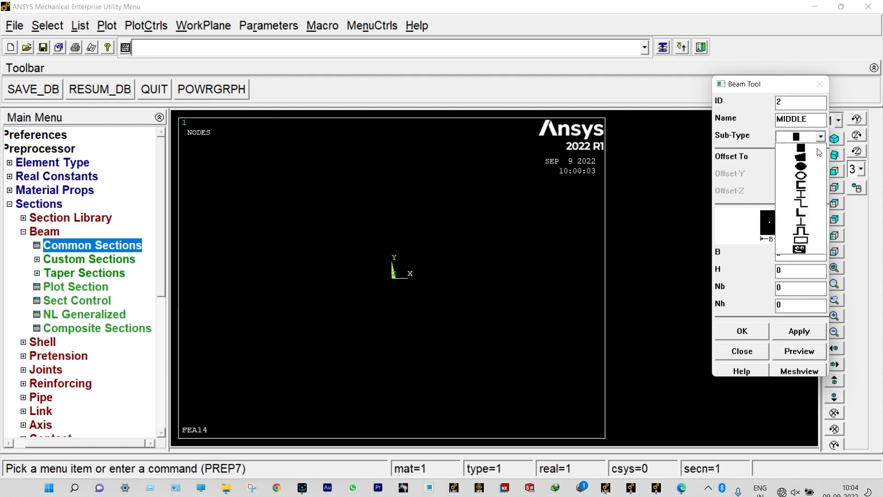
left_click(806, 167)
left_click(793, 253)
type(".04")
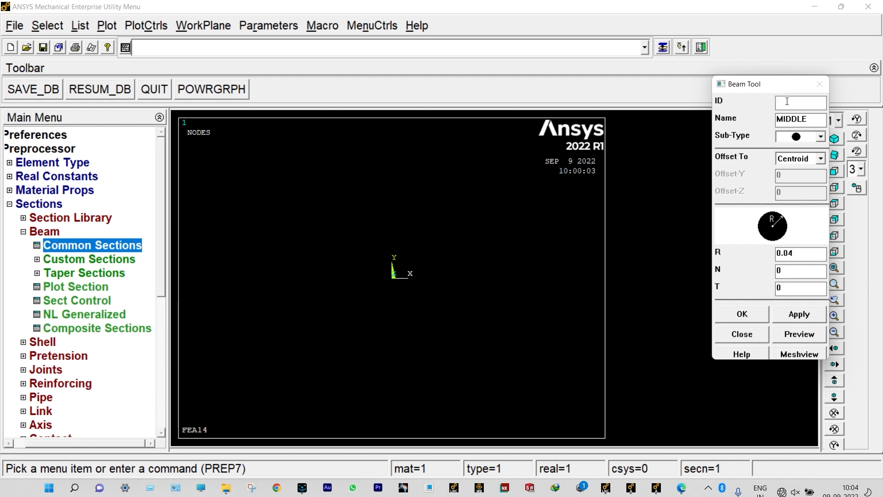
Step: Define beam section 3 named END as a solid circle for the 60 mm diameter shaft portion and finish the section definitions
type("3")
left_click(788, 119)
type("END")
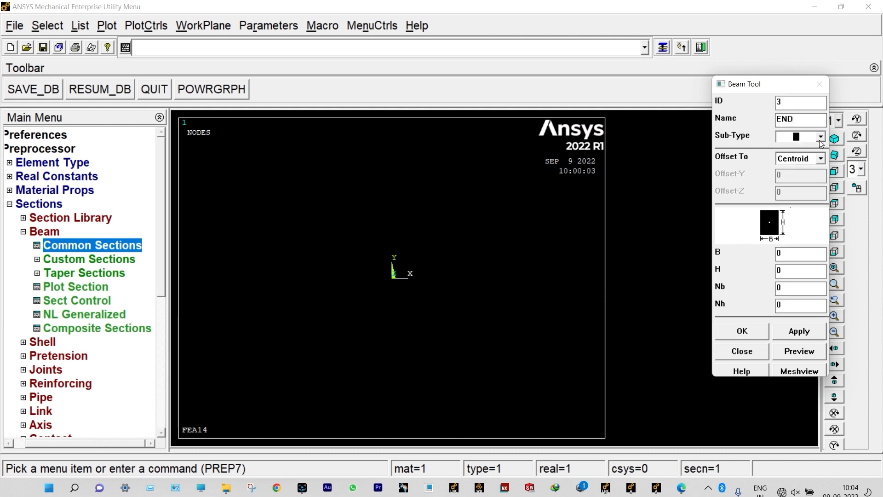
left_click(820, 137)
left_click(804, 164)
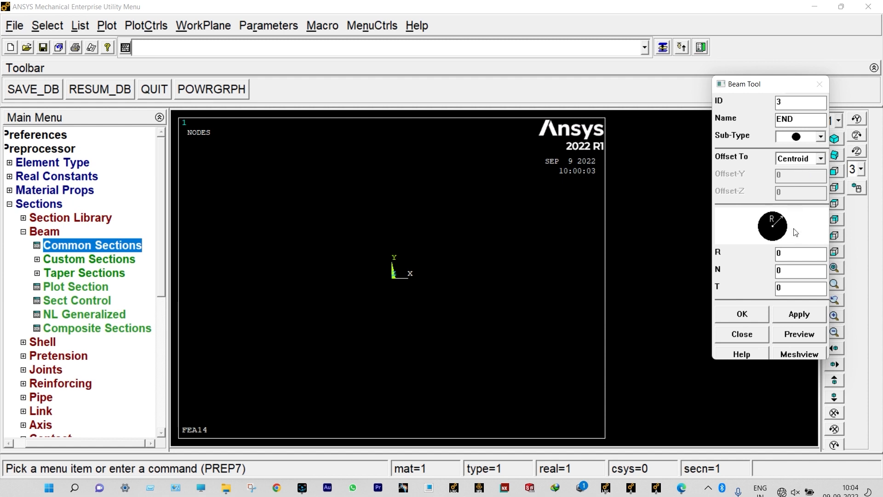
type(".0")
left_click(737, 316)
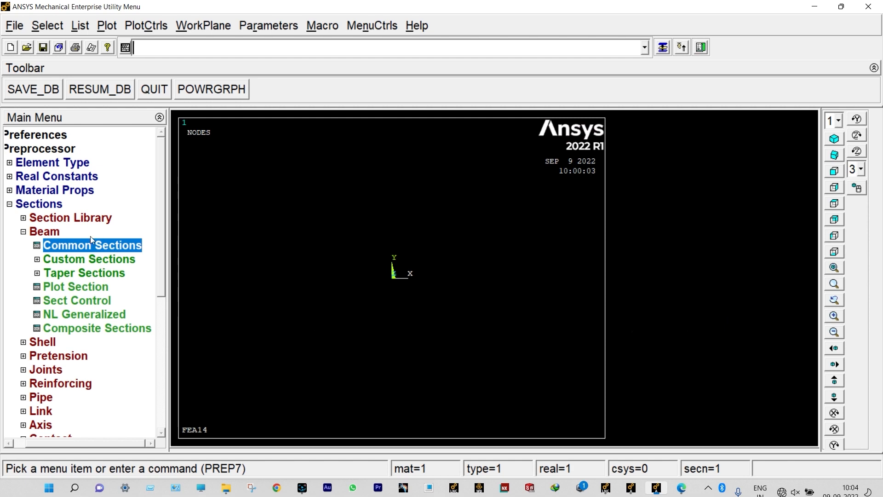
left_click(10, 204)
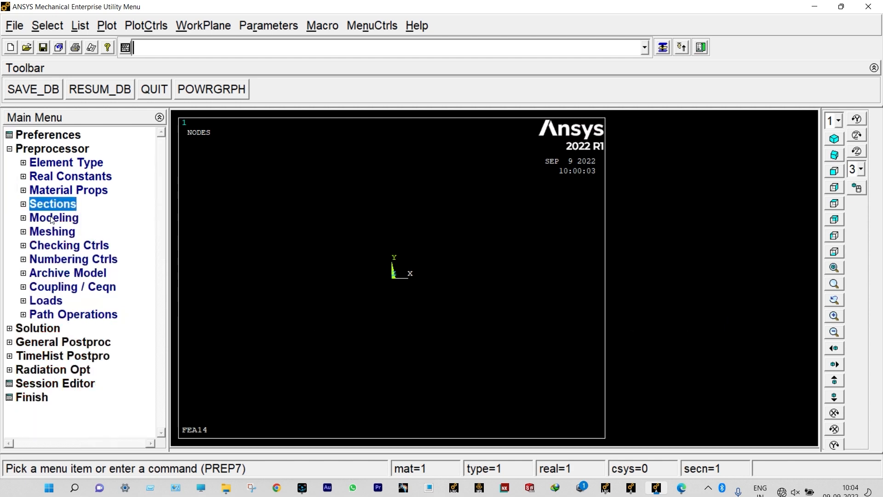
Step: Check the shaft segment lengths in the problem PDF and create the first node at the origin of the active coordinate system
left_click(815, 6)
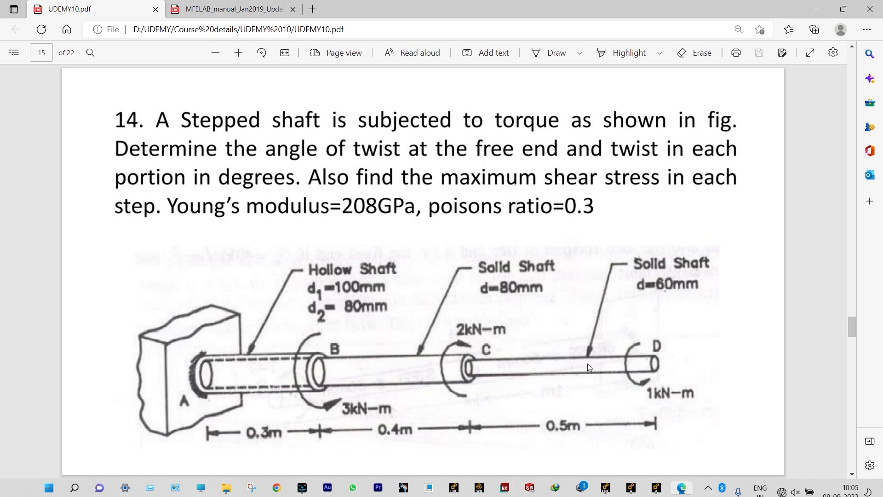
key("alt+Tab")
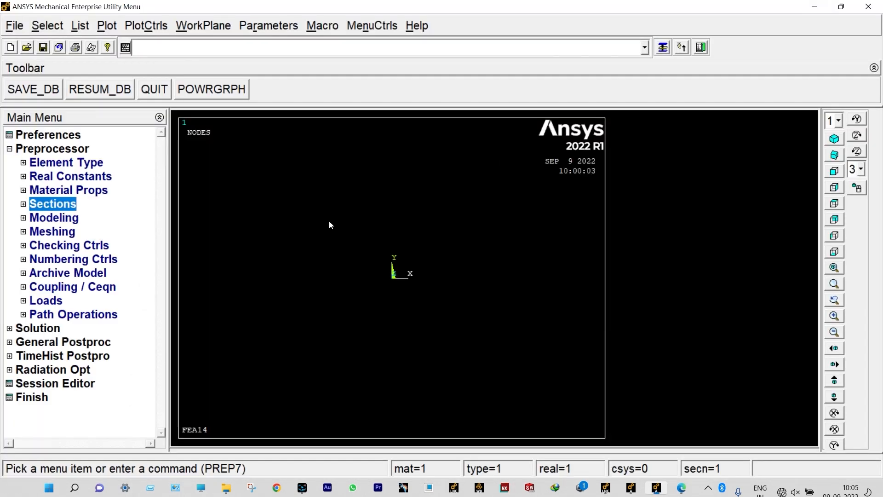
left_click(63, 218)
left_click(54, 232)
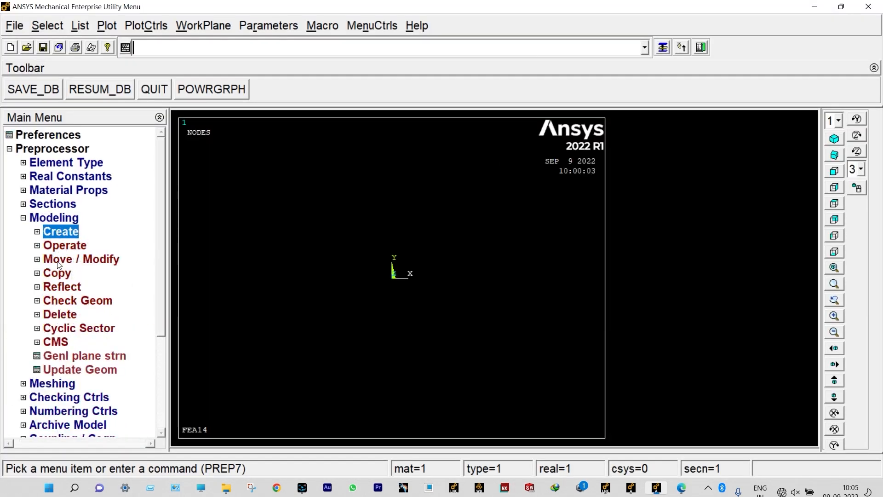
left_click(37, 232)
left_click(67, 313)
left_click(65, 302)
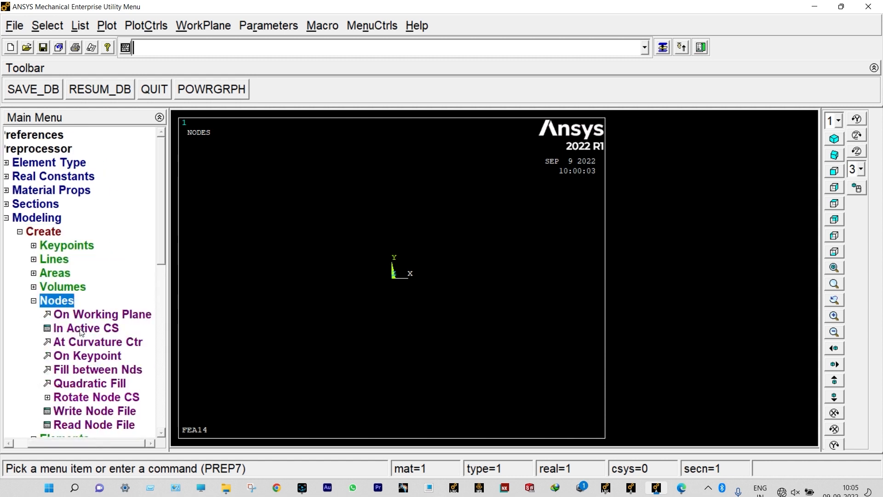
left_click(82, 330)
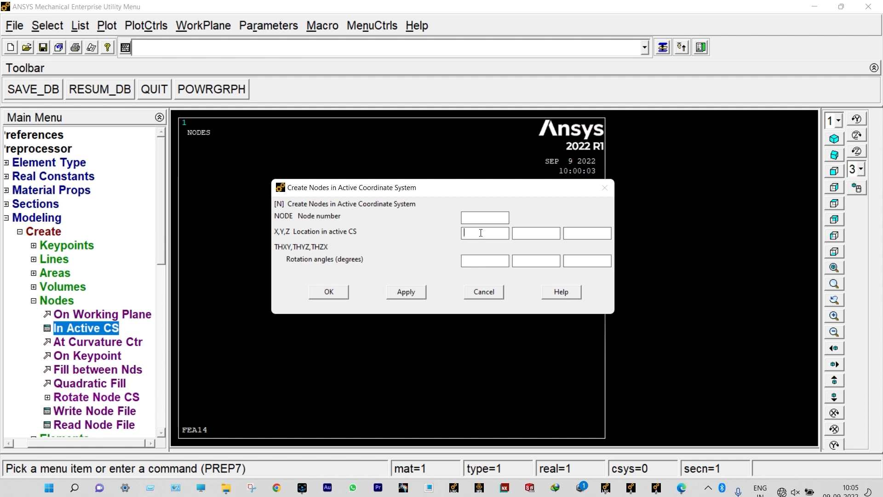
left_click(412, 291)
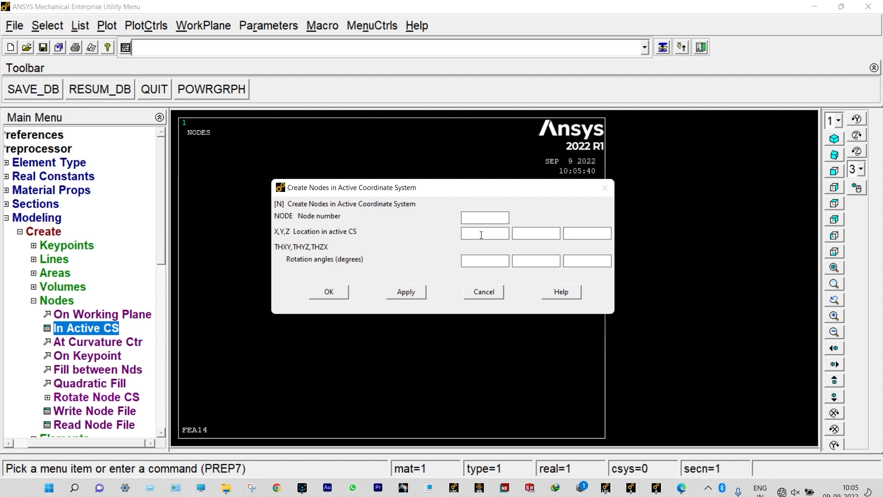
Step: Create three more nodes along the X axis at X = 0.3, 0.7 and 1.2
type("0.3")
left_click(405, 291)
key("BackSpace")
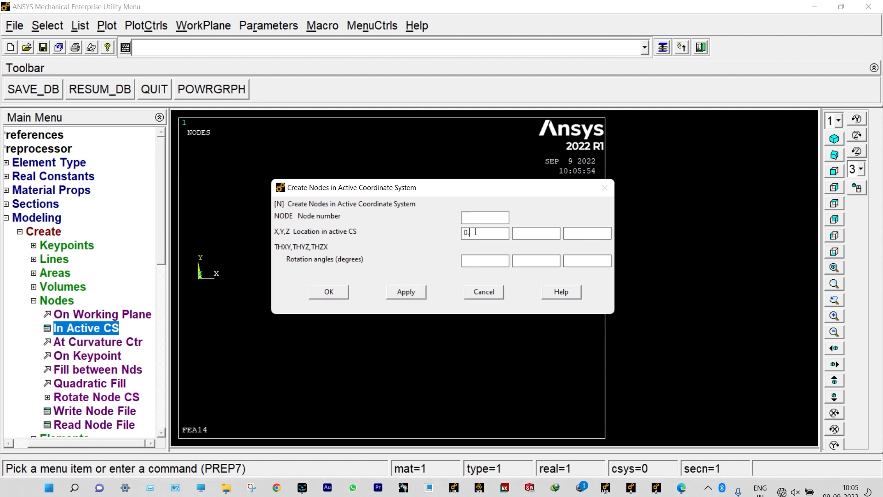
type("7")
left_click(405, 292)
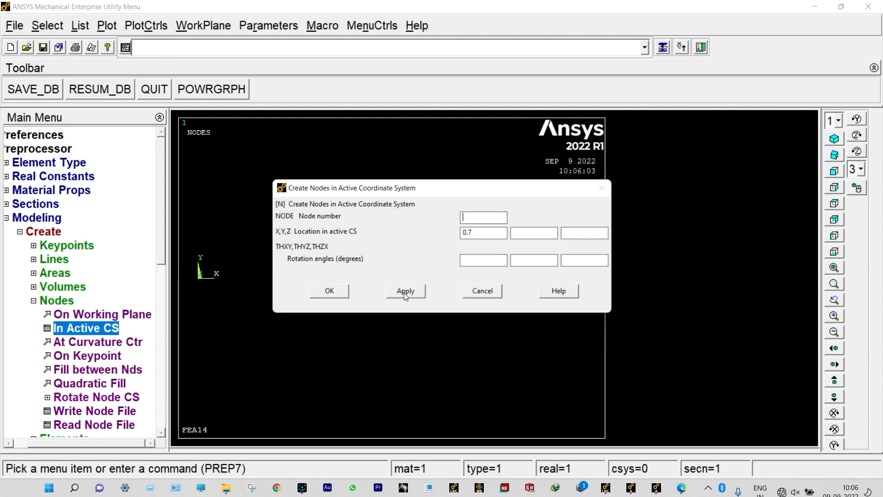
key("BackSpace")
key("BackSpace")
key("BackSpace")
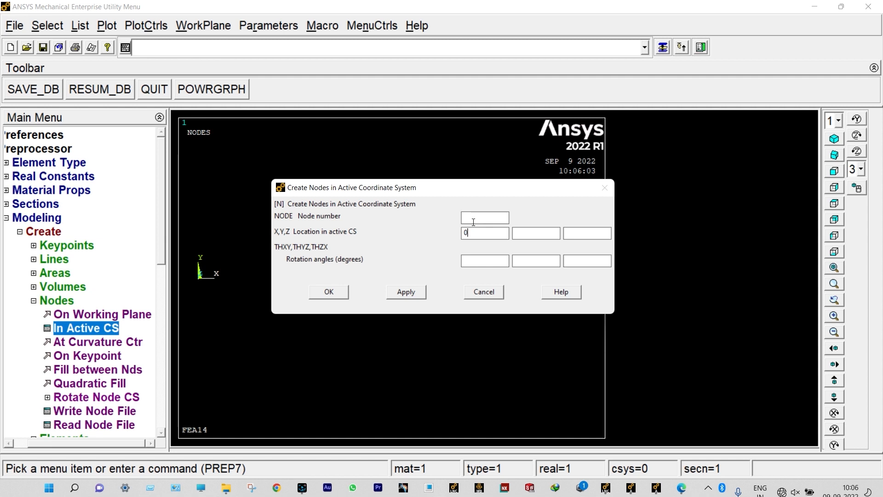
type("1.2")
left_click(342, 293)
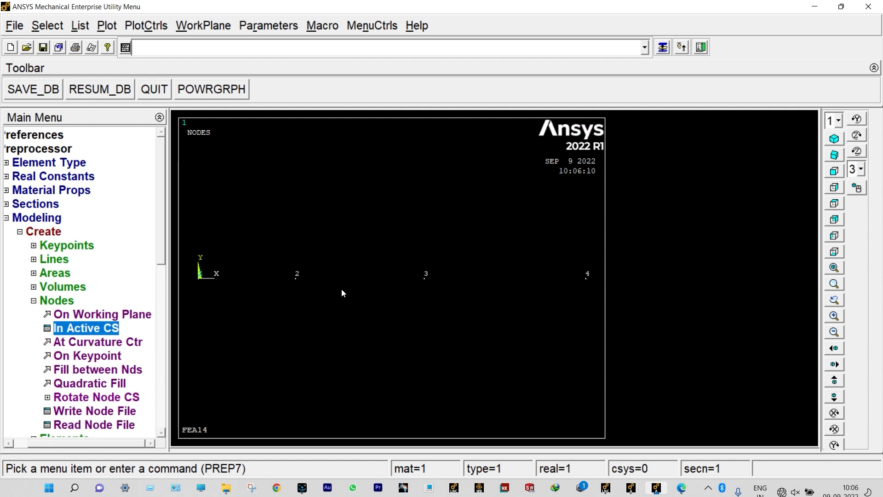
Step: Set the element attributes to BEAM188 with section 1 HOLLOW and create an element between nodes 1 and 2
left_click(34, 301)
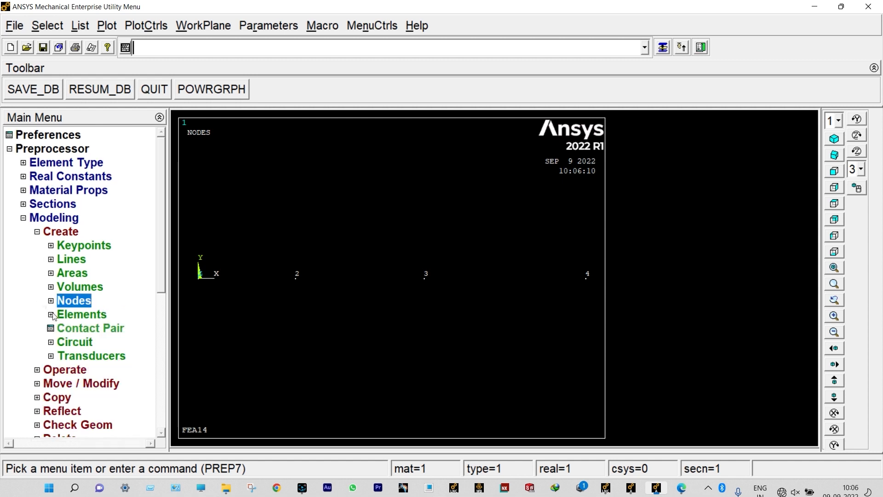
left_click(54, 316)
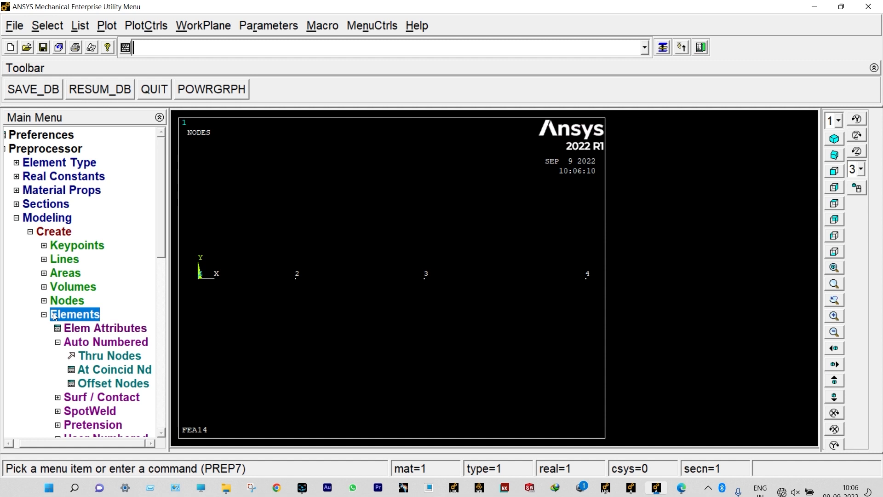
left_click(94, 329)
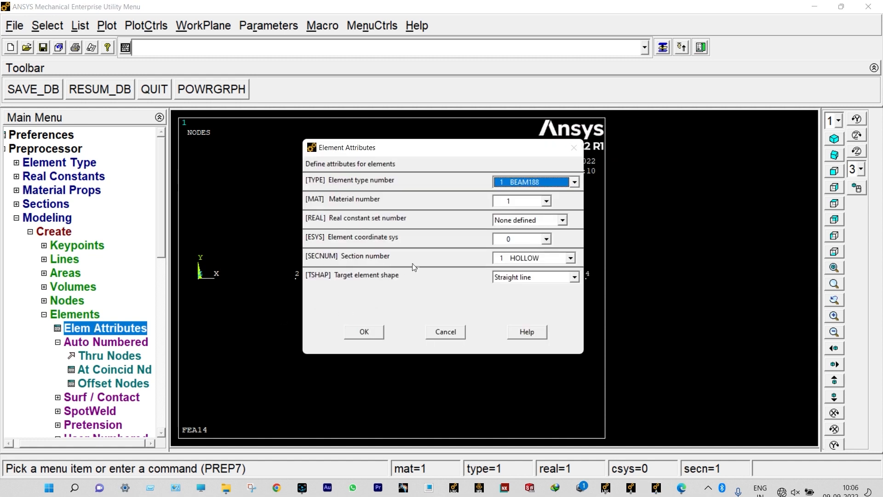
key("Return")
left_click(132, 357)
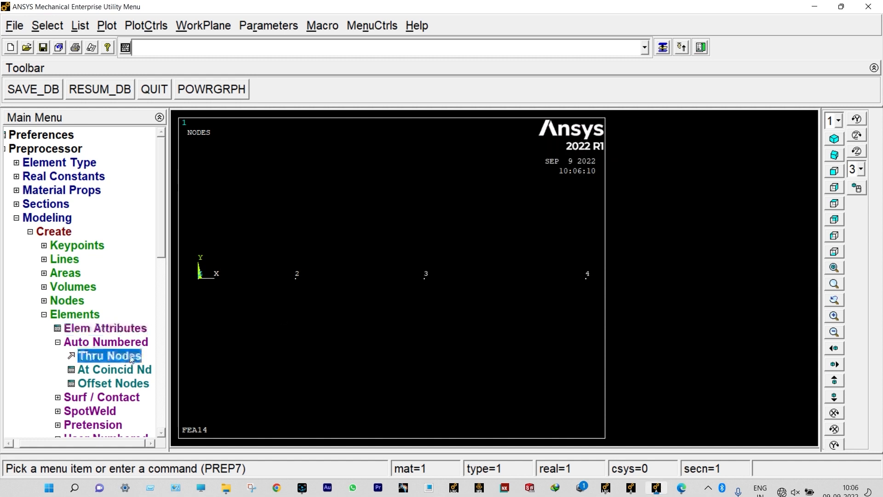
left_click(200, 290)
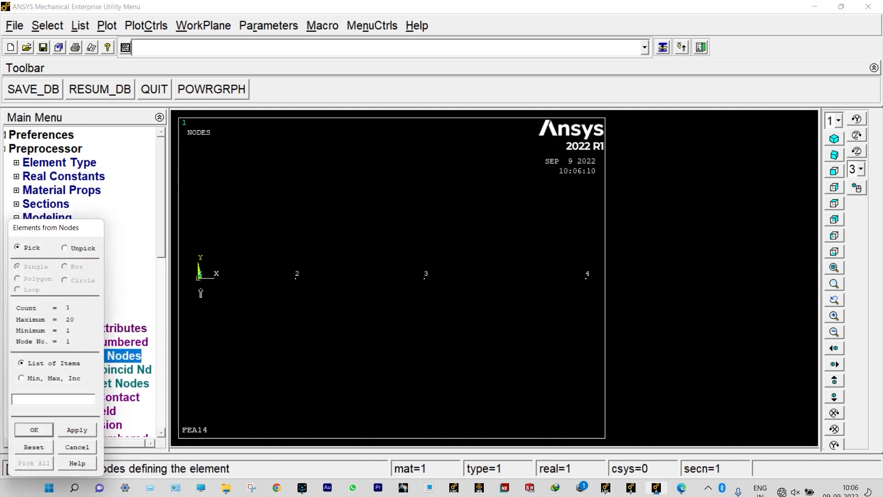
left_click(295, 277)
left_click(44, 429)
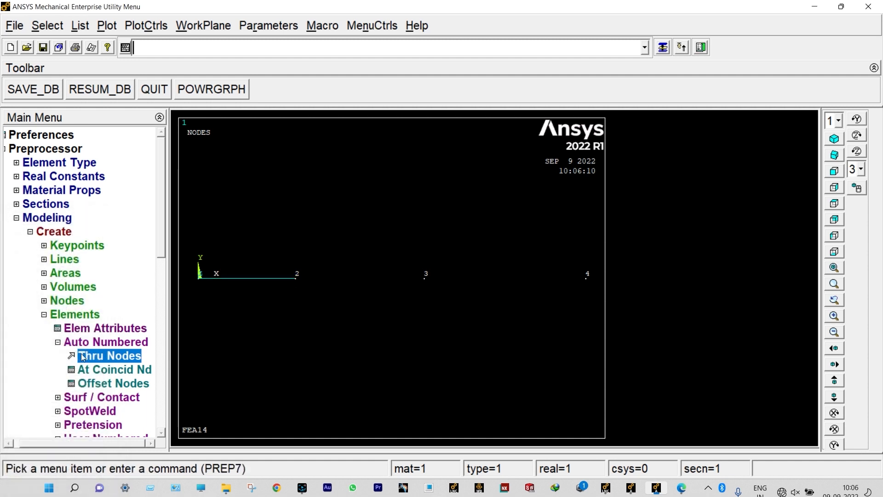
Step: Change the element attributes to section 2 MIDDLE and create an element between nodes 2 and 3
left_click(101, 327)
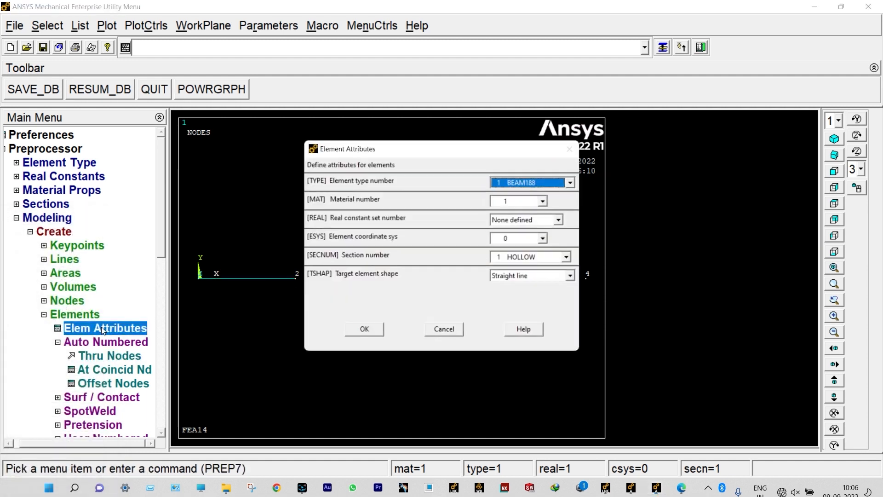
left_click(569, 259)
left_click(527, 278)
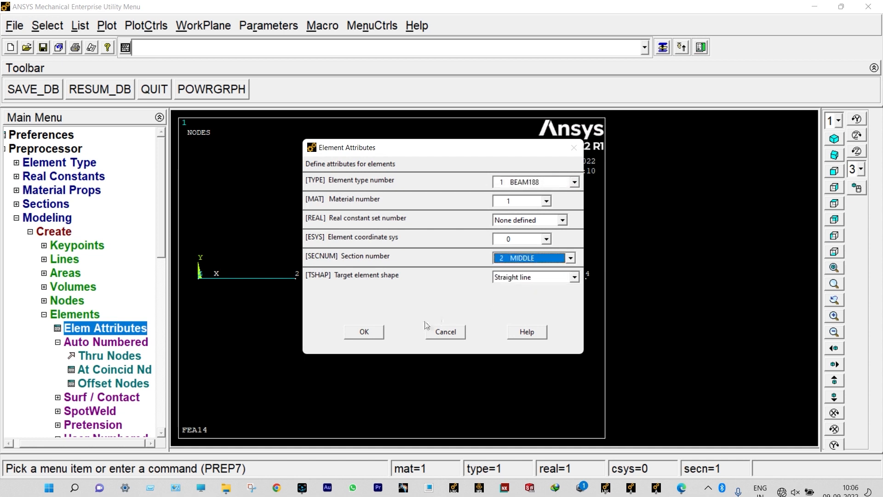
left_click(366, 332)
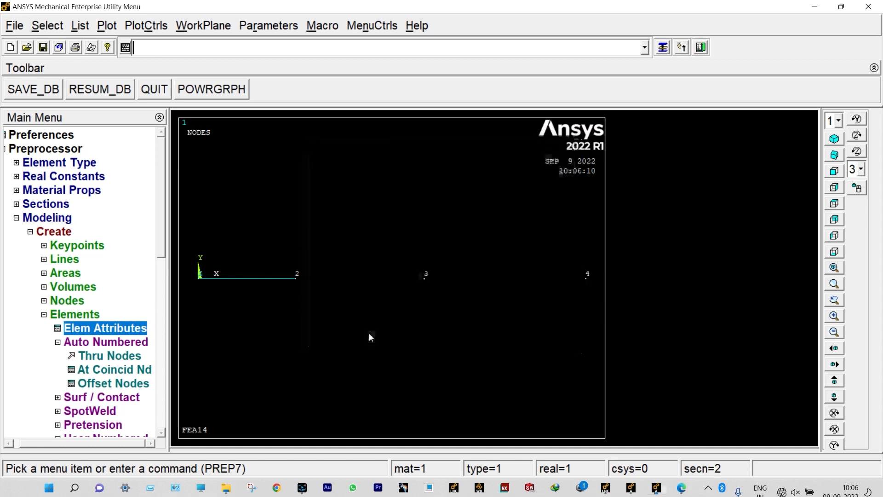
left_click(125, 357)
left_click(423, 287)
left_click(44, 432)
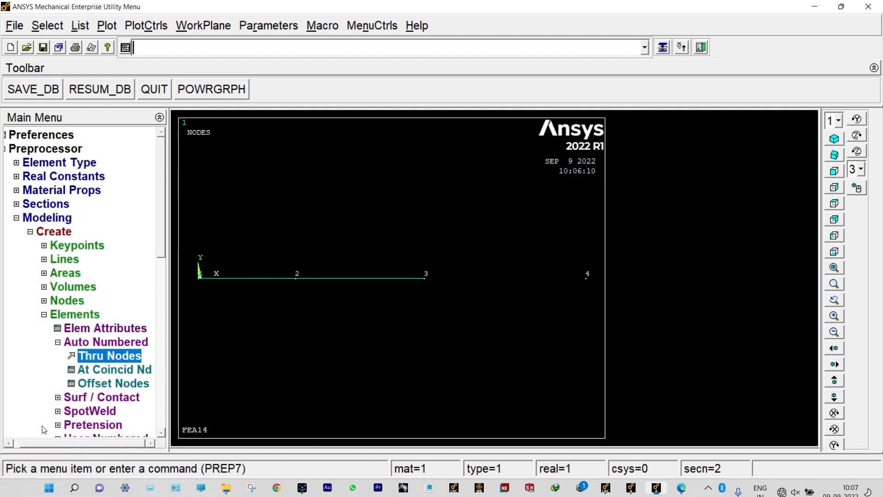
Step: Change the element attributes to section 3 END and create an element between nodes 3 and 4
left_click(122, 330)
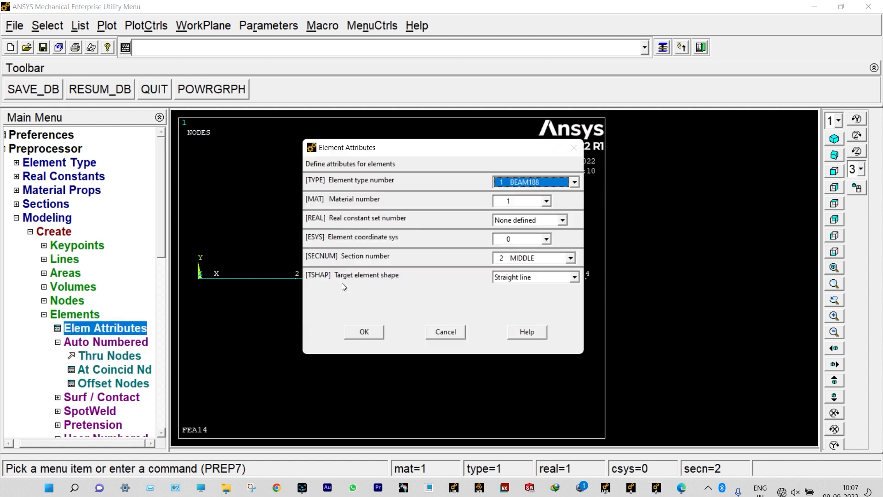
left_click(570, 257)
left_click(524, 288)
left_click(368, 330)
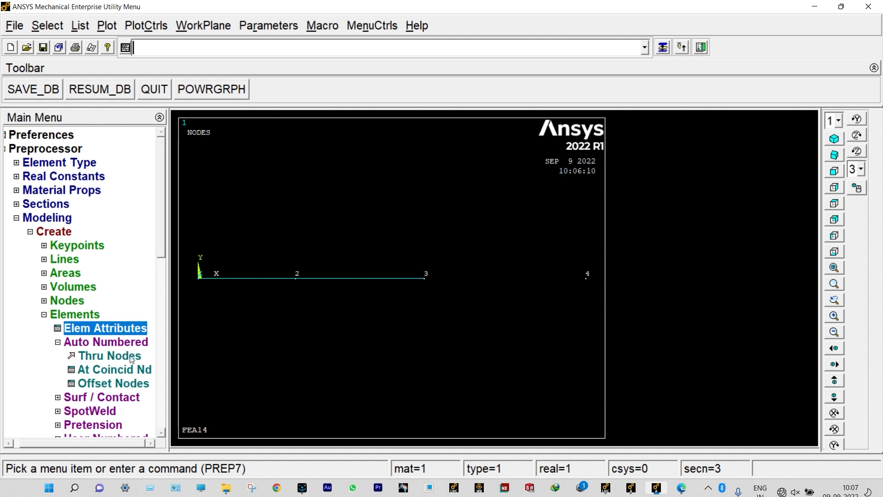
left_click(109, 356)
left_click(432, 299)
left_click(584, 287)
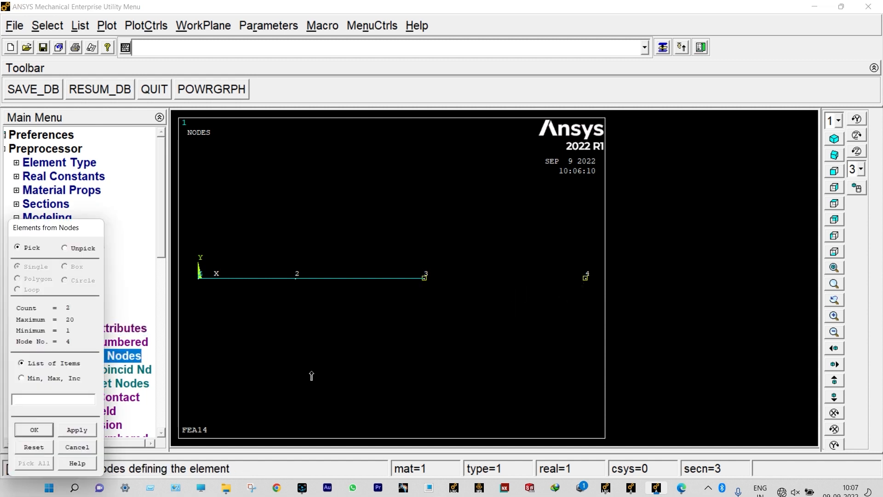
left_click(45, 429)
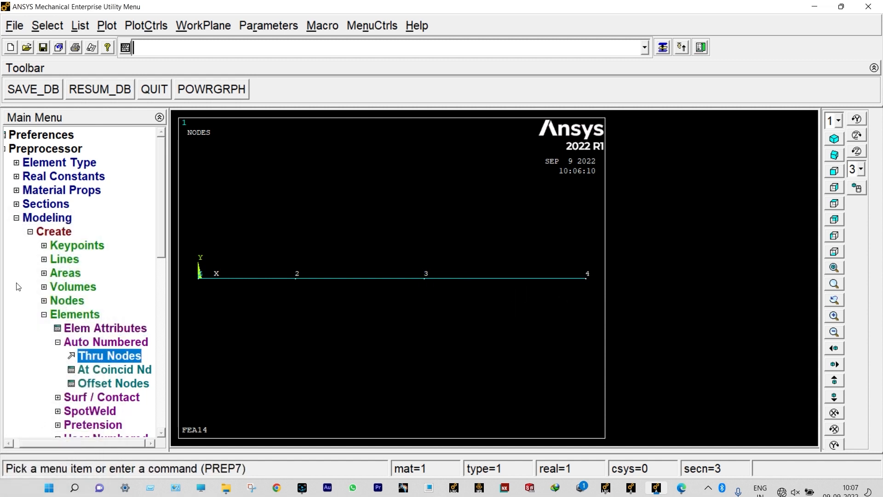
Step: Define a new analysis of type Static for the shaft model
left_click(17, 219)
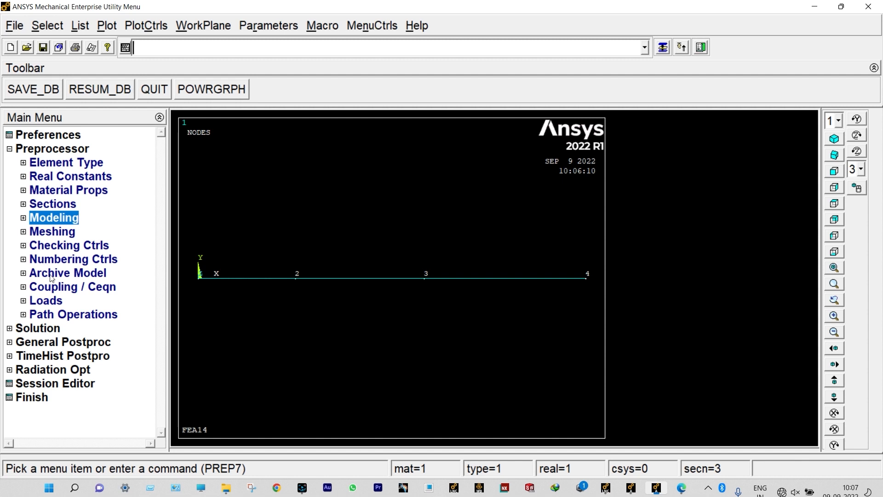
left_click(57, 301)
left_click(72, 316)
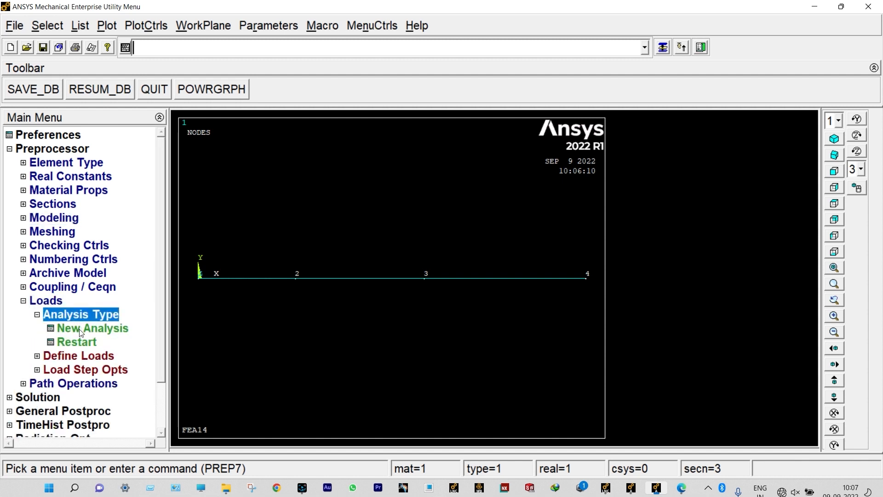
left_click(79, 328)
left_click(360, 312)
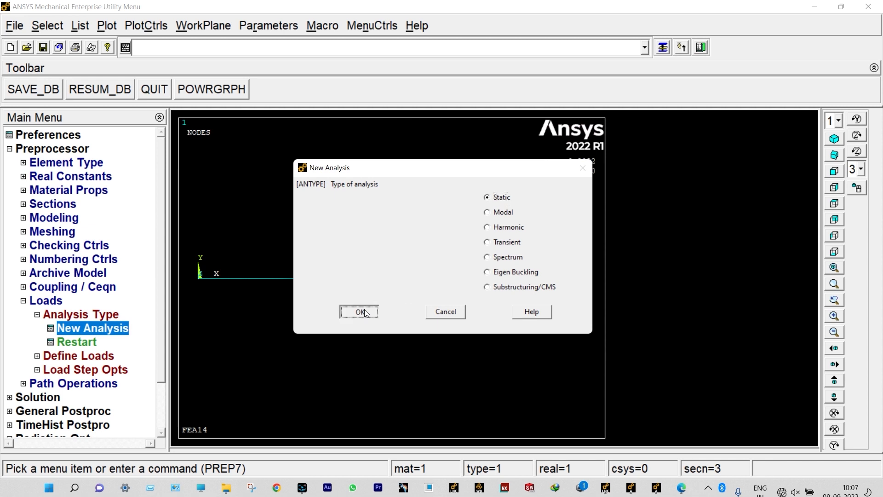
Step: Constrain all degrees of freedom at node 1, the fixed end of the shaft
left_click(100, 358)
left_click(95, 368)
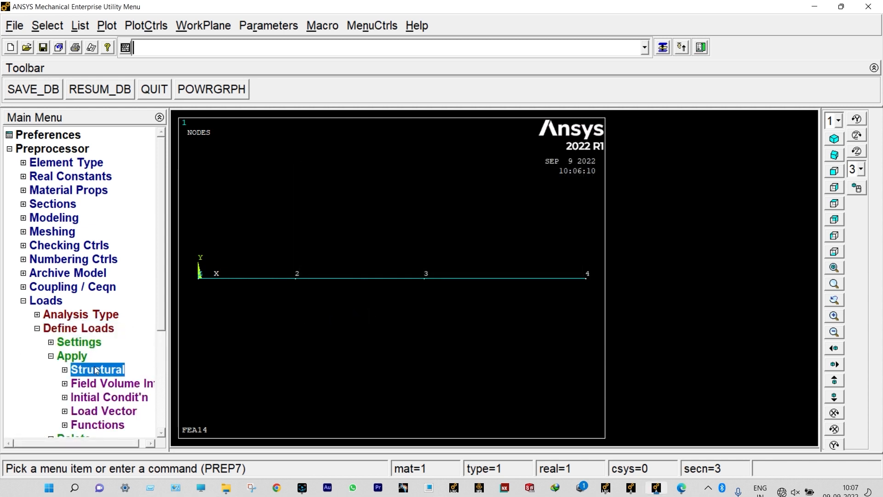
left_click(84, 384)
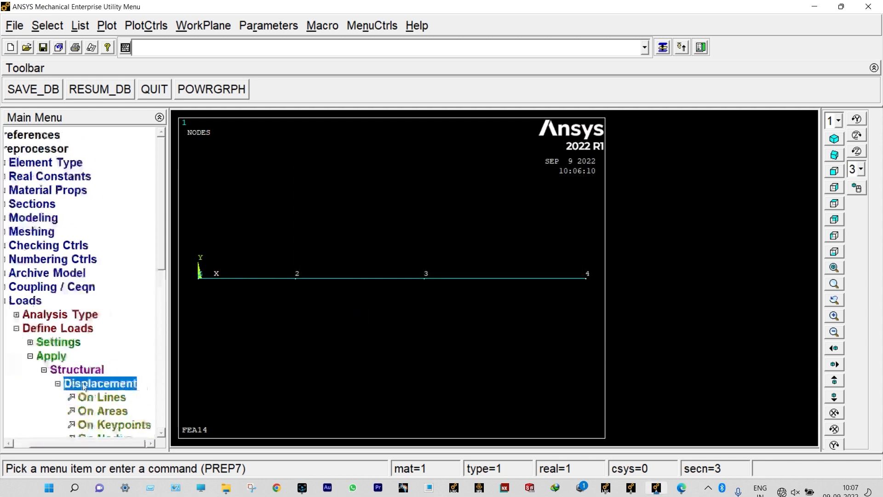
left_click(161, 432)
left_click(115, 424)
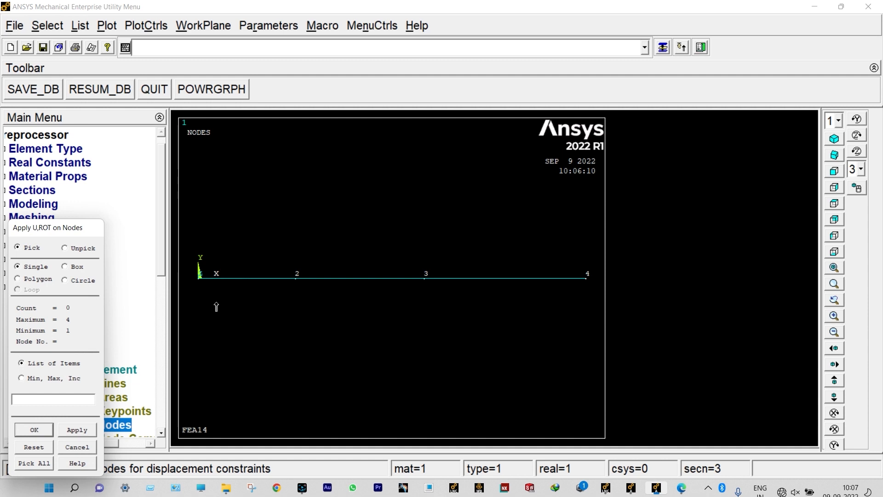
left_click(201, 285)
middle_click(200, 285)
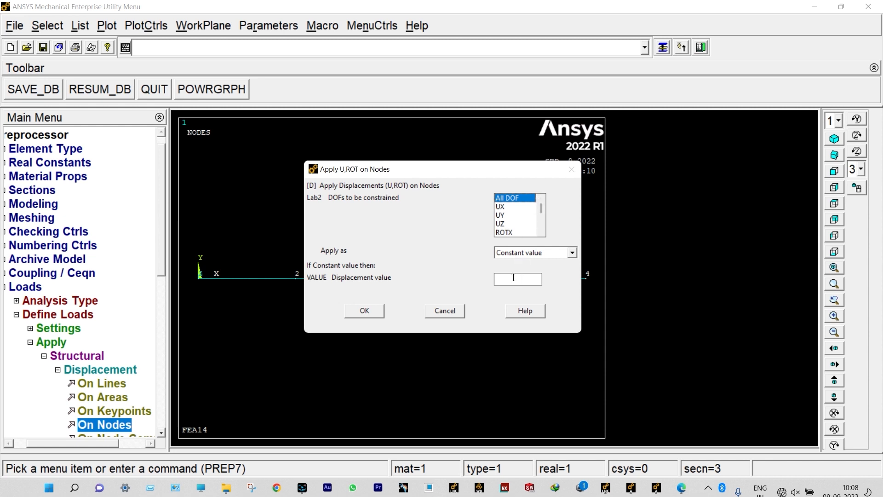
left_click(365, 311)
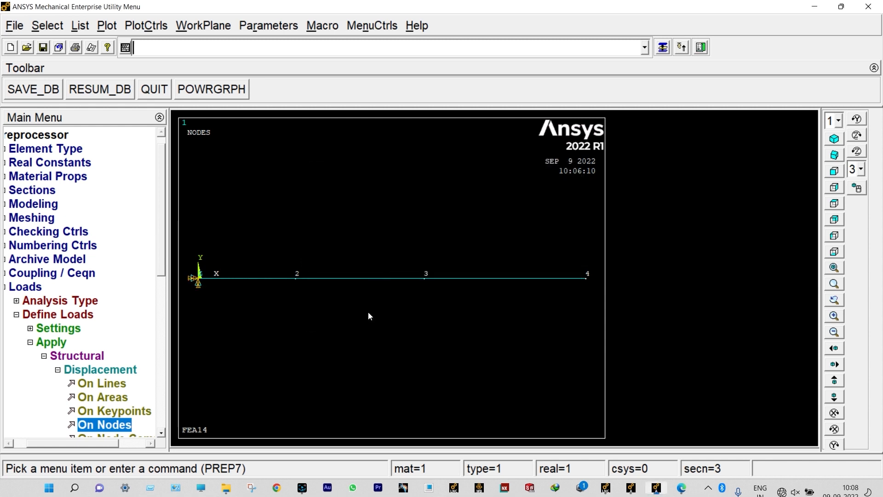
Step: Check the applied torques in the problem PDF and apply a constant MX moment of 3000 at node 2
left_click(17, 315)
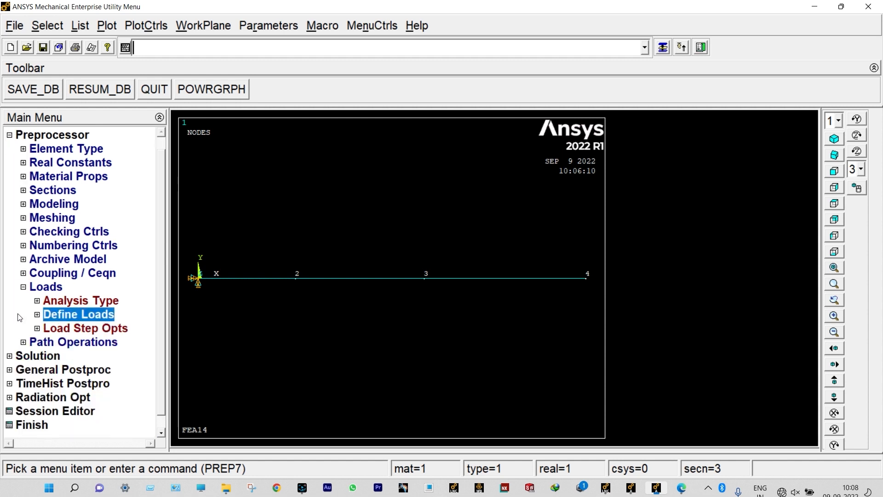
left_click(39, 316)
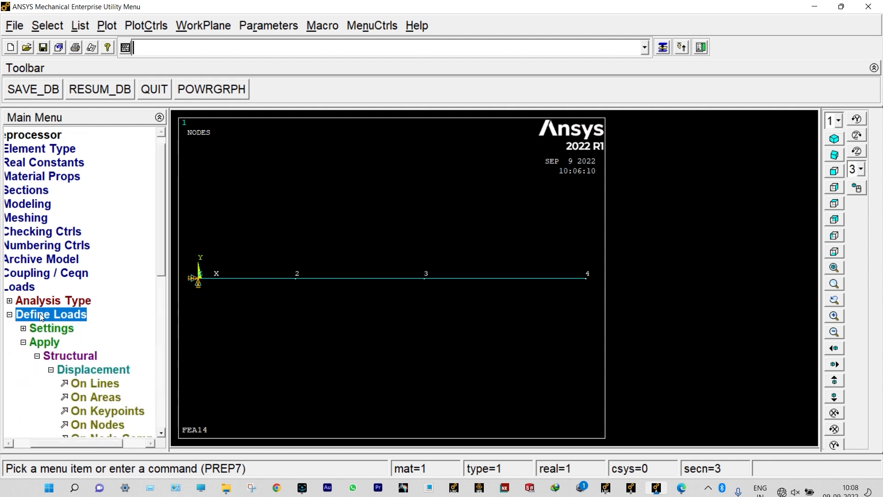
left_click(55, 372)
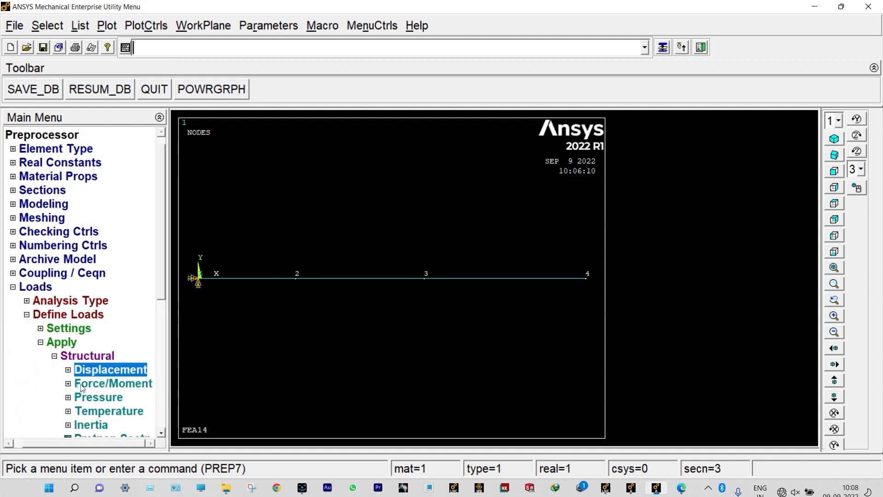
left_click(83, 386)
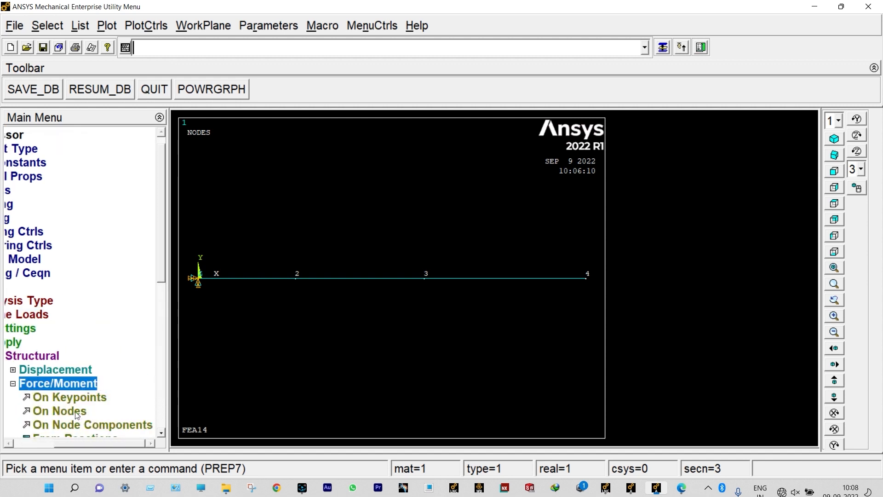
left_click(85, 413)
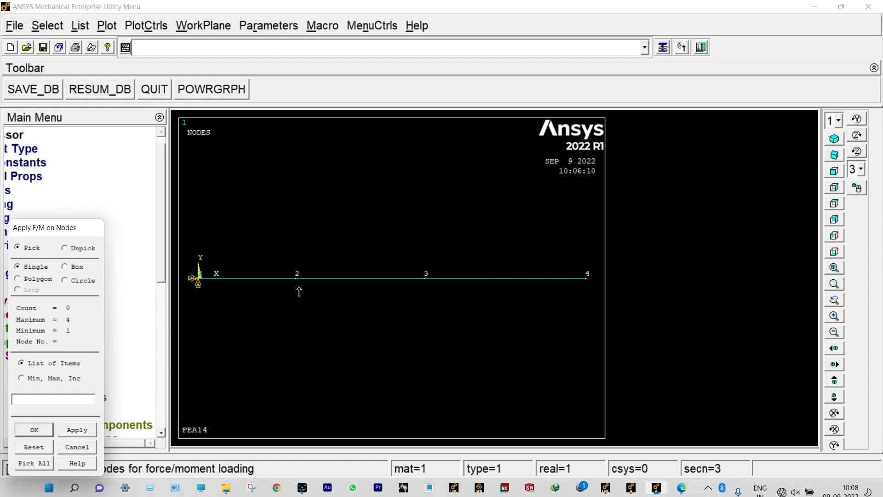
left_click(681, 488)
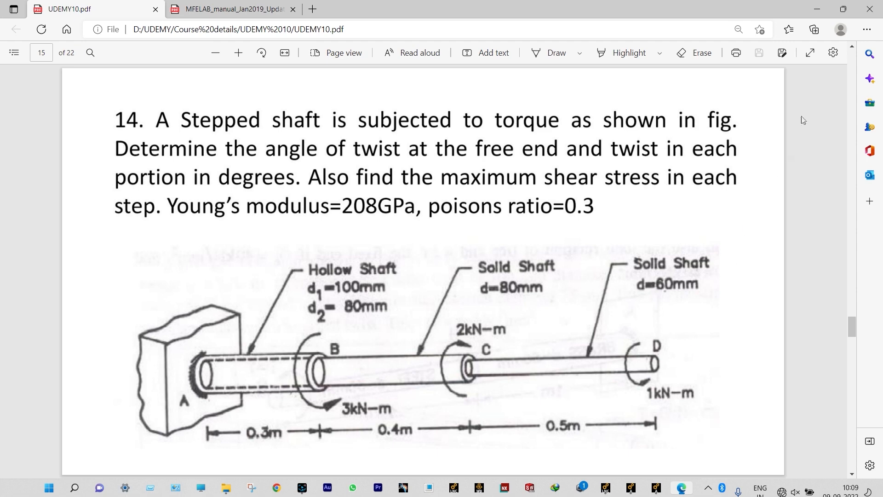
left_click(817, 8)
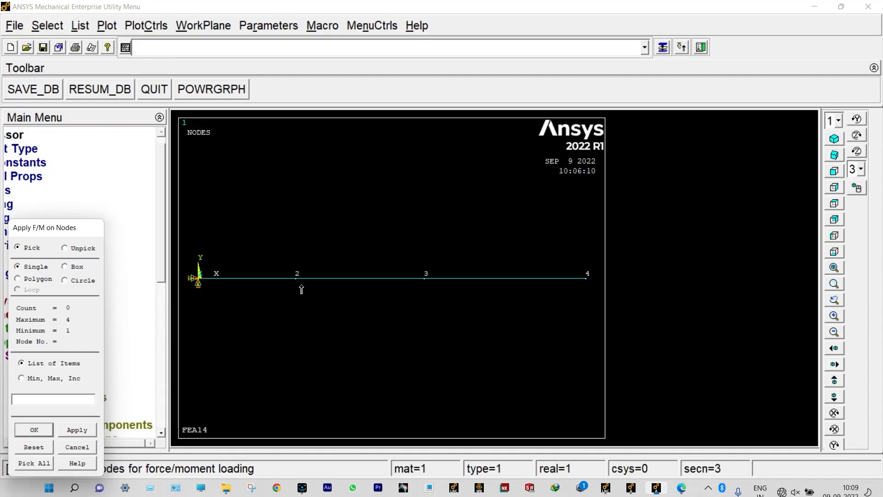
left_click(296, 277)
left_click(34, 429)
left_click(501, 259)
key("BackSpace")
type("3000")
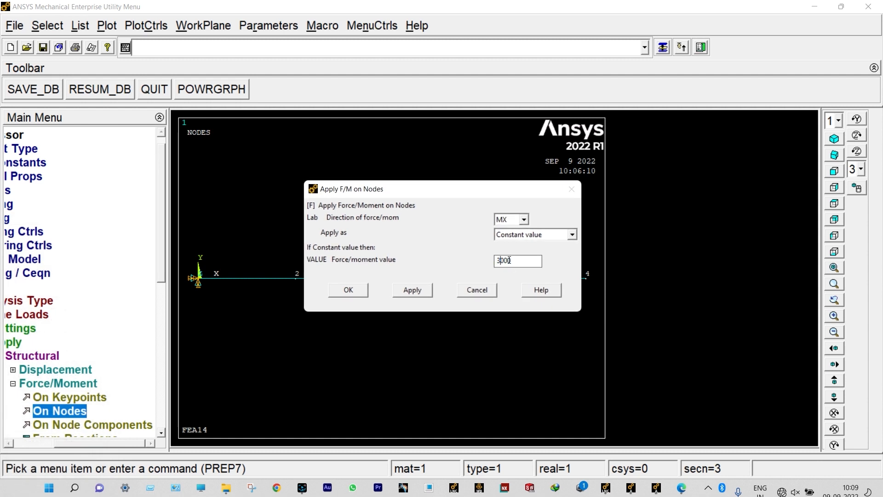
left_click(413, 291)
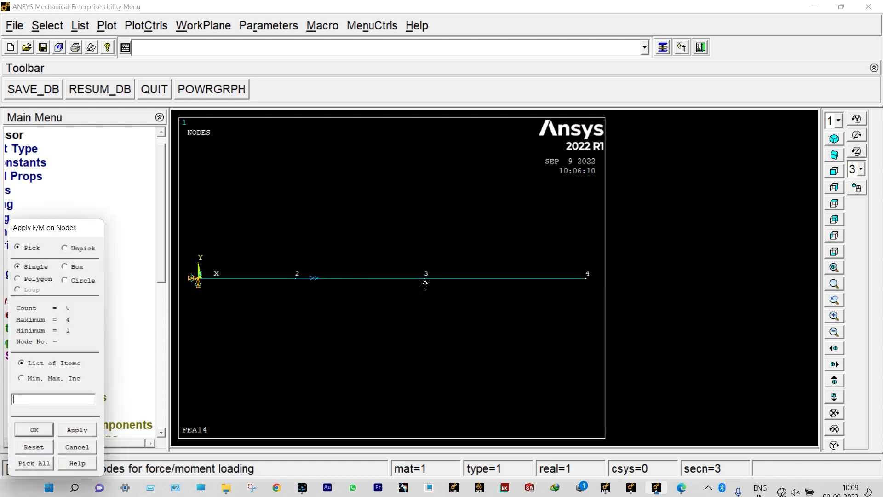
Step: Apply a constant MX moment of -2000 at node 3
left_click(425, 286)
left_click(87, 431)
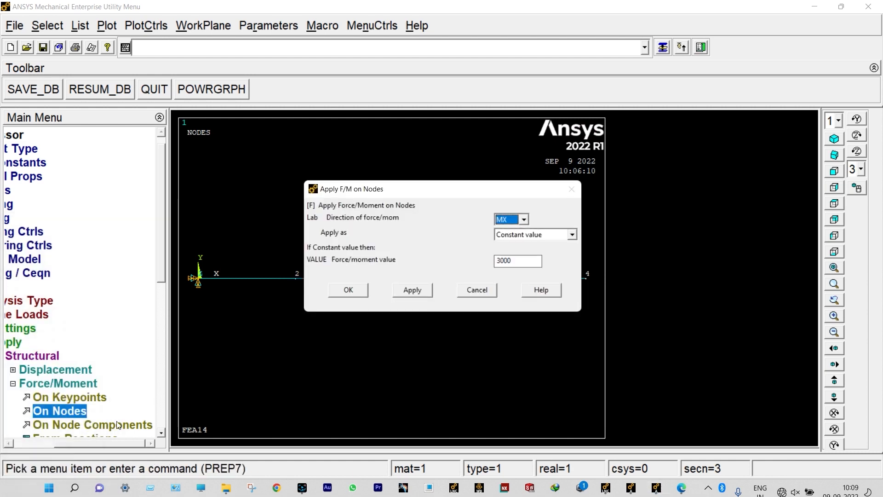
left_click(498, 260)
type("-2")
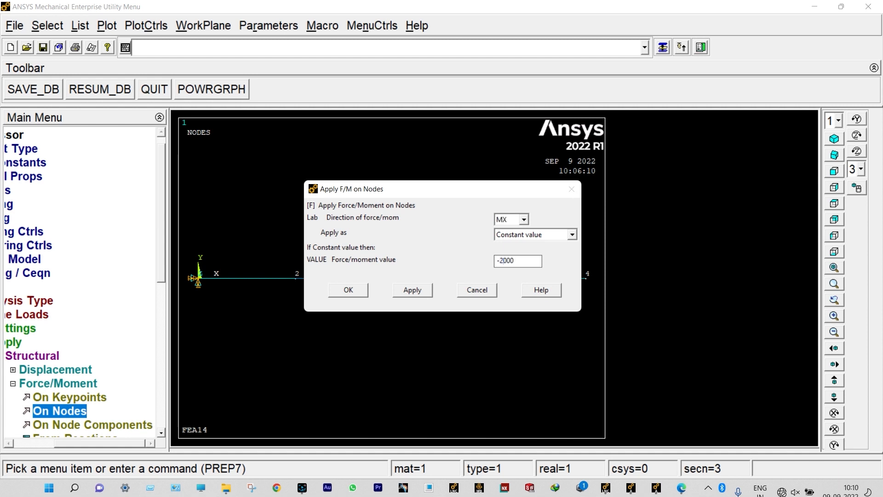
left_click(411, 290)
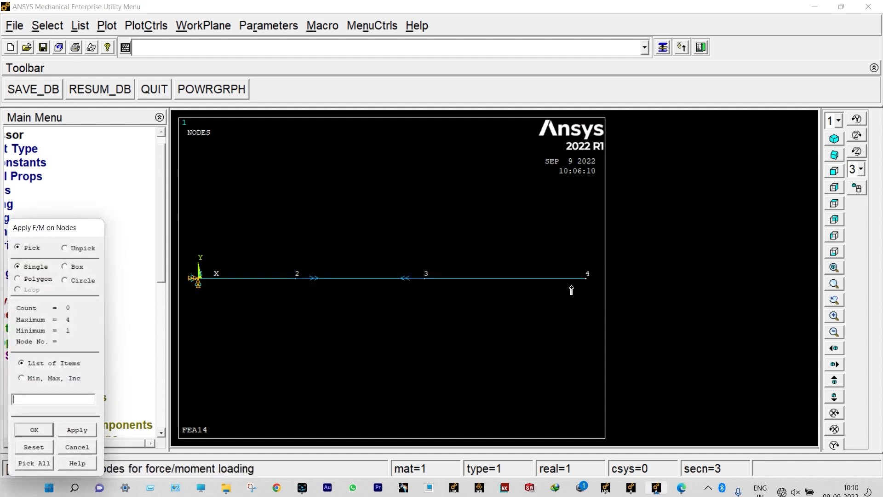
Step: Apply a constant MX moment of 1000 at node 4, the free end of the shaft
left_click(588, 281)
left_click(39, 431)
left_click(507, 261)
key("BackSpace")
key("BackSpace")
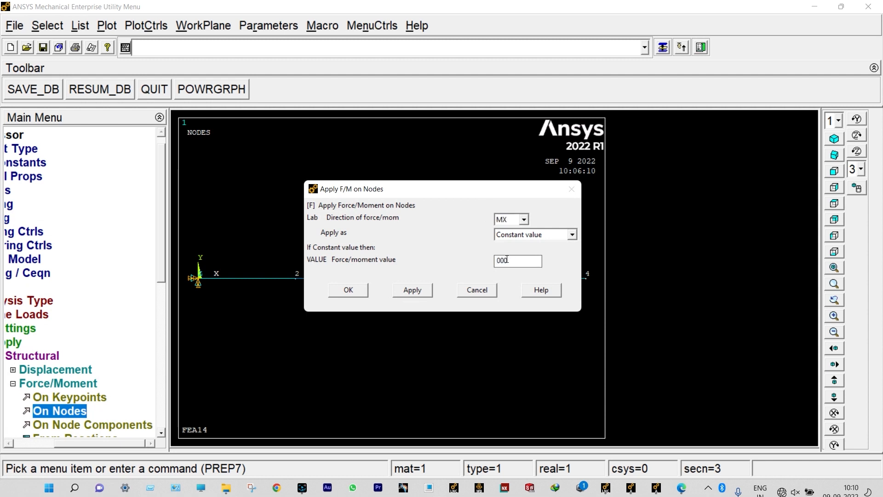
type("5")
left_click(348, 290)
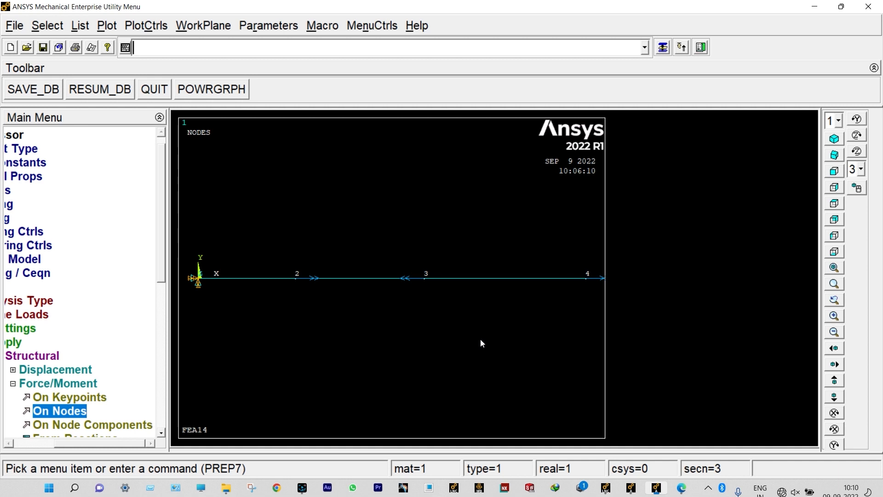
Step: Solve the current load step and dismiss the solution note and status listing
left_click(48, 356)
left_click(27, 315)
left_click(29, 301)
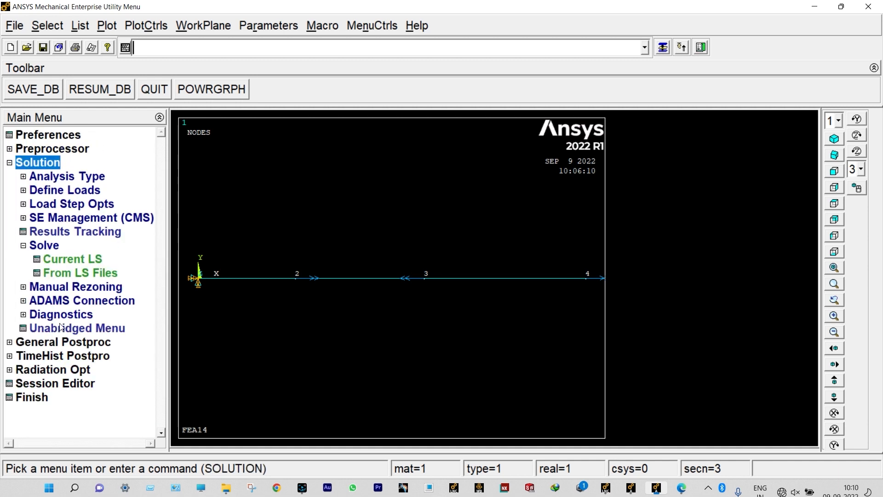
left_click(66, 259)
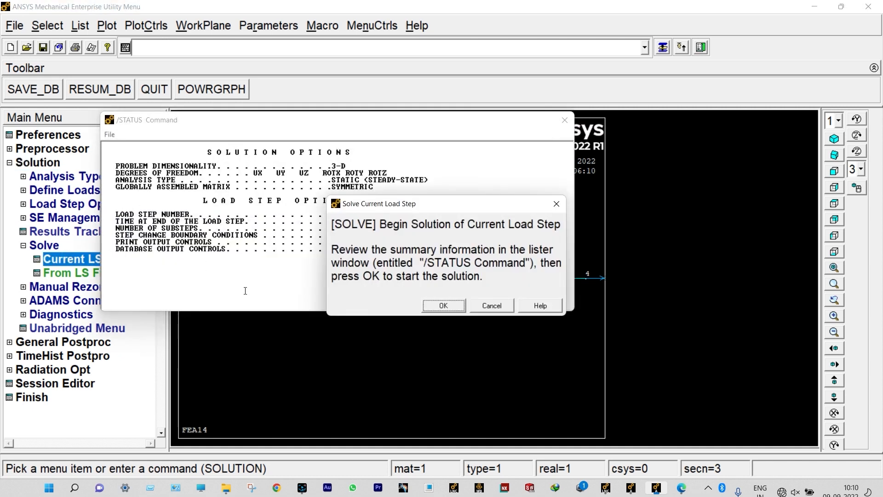
left_click(439, 305)
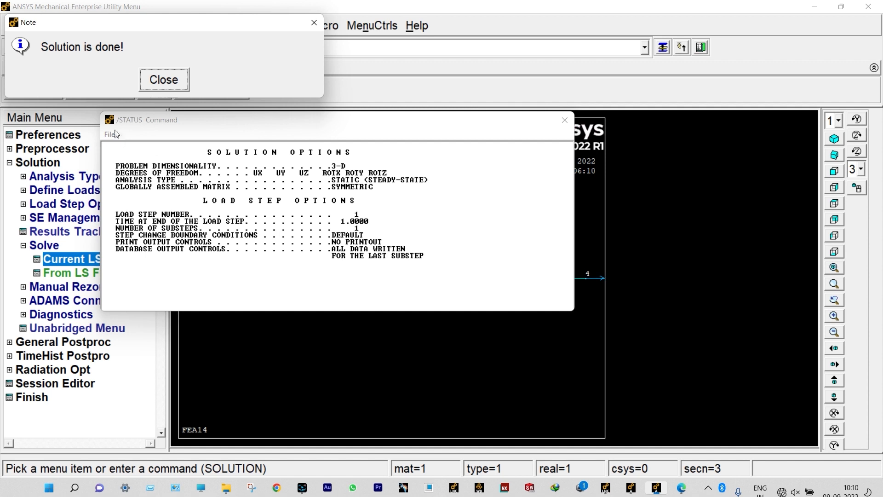
left_click(165, 82)
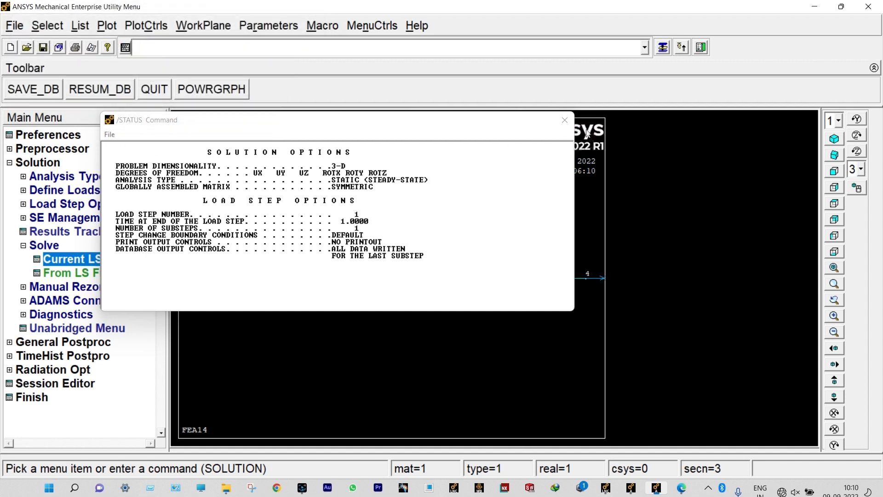
left_click(565, 119)
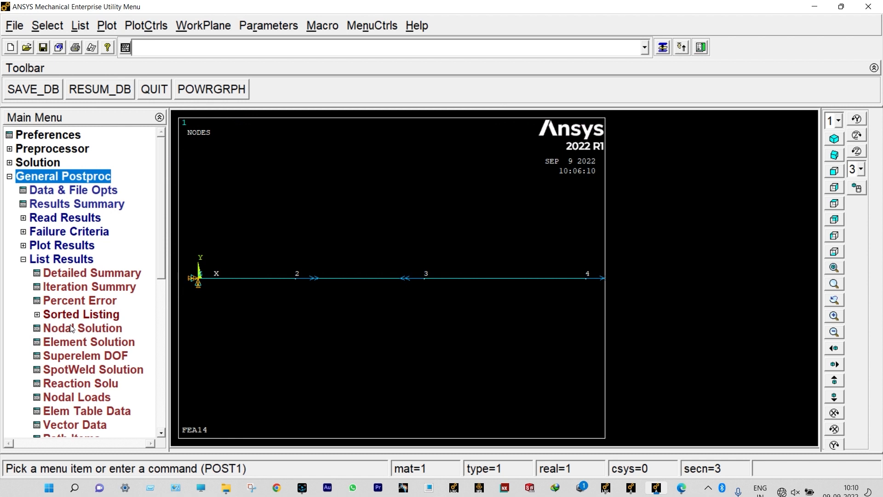
Step: Define an element table item by sequence number using SMISC, 4
left_click(84, 219)
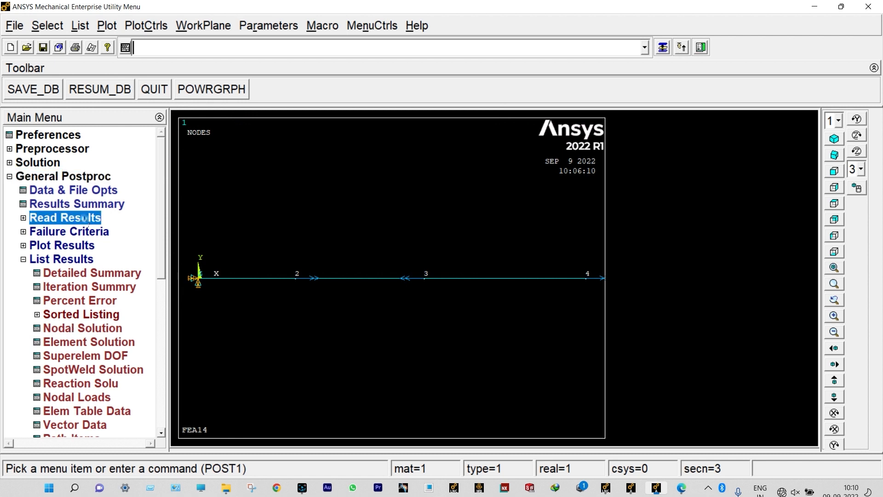
left_click(67, 218)
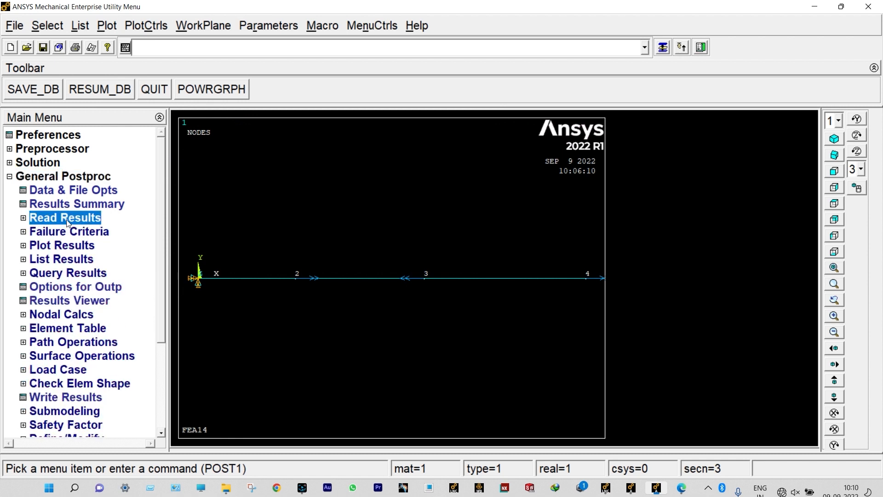
left_click(97, 327)
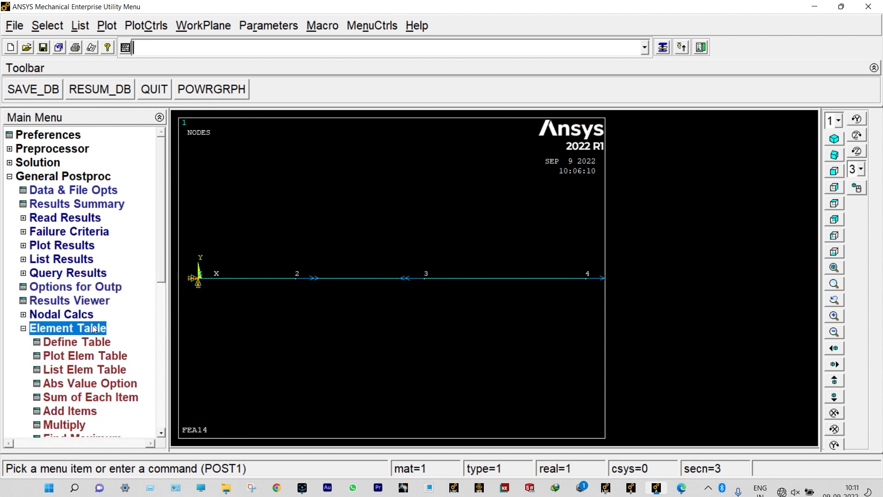
left_click(86, 342)
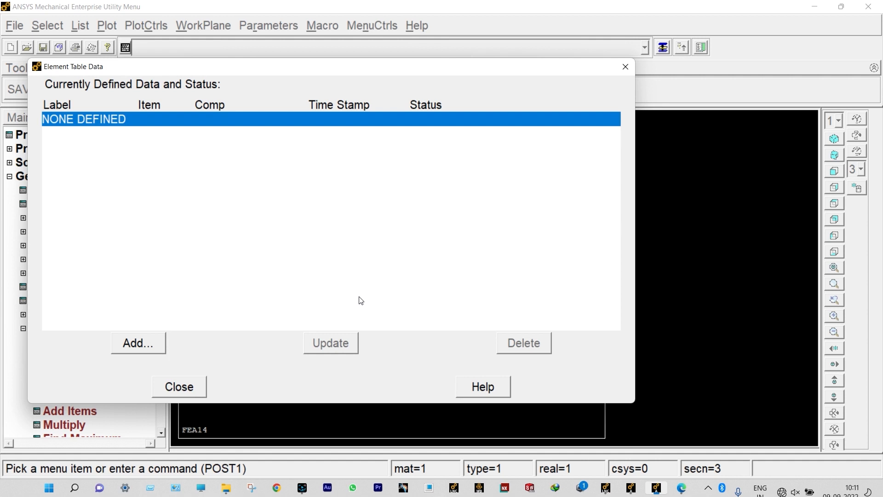
left_click(128, 342)
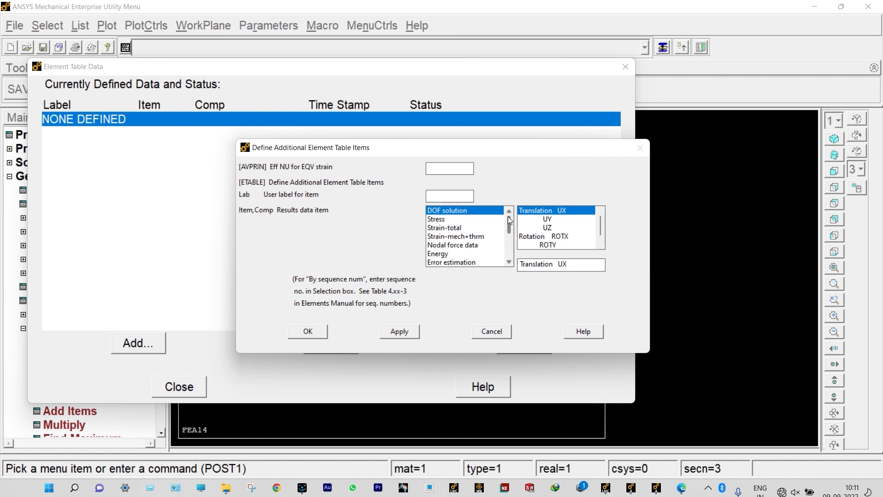
left_click_drag(508, 222, 511, 260)
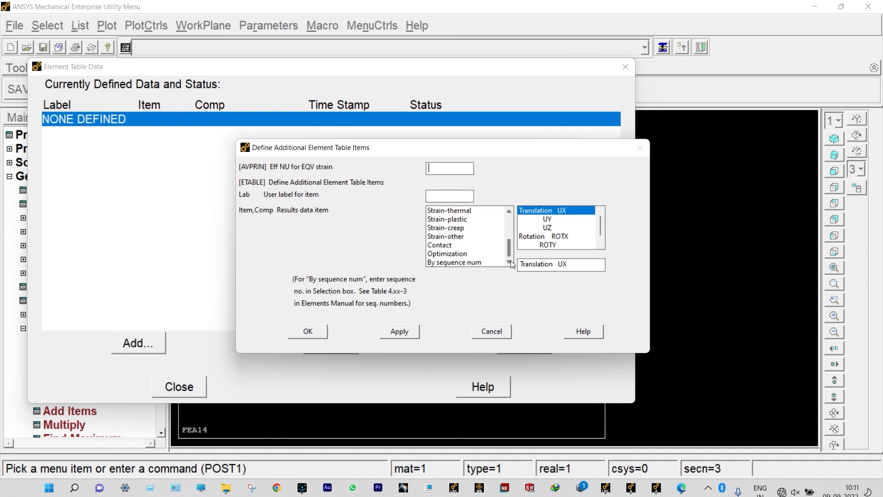
left_click(482, 262)
left_click(547, 262)
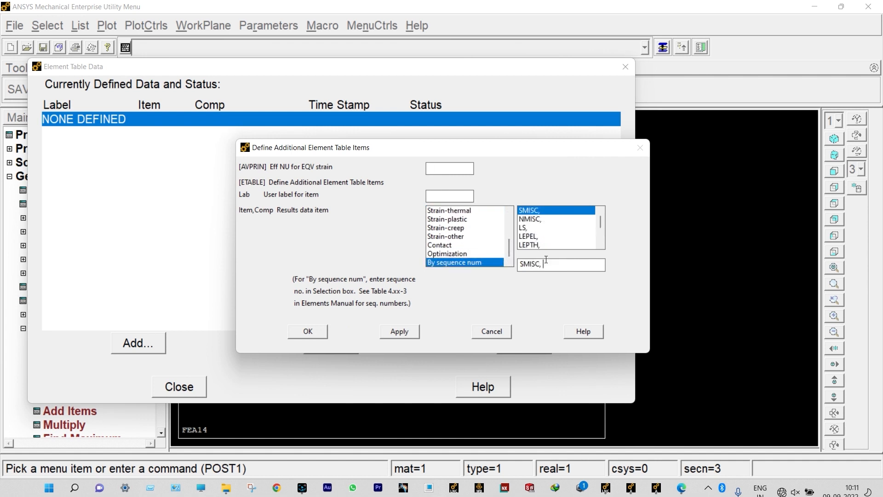
type("4")
left_click(406, 332)
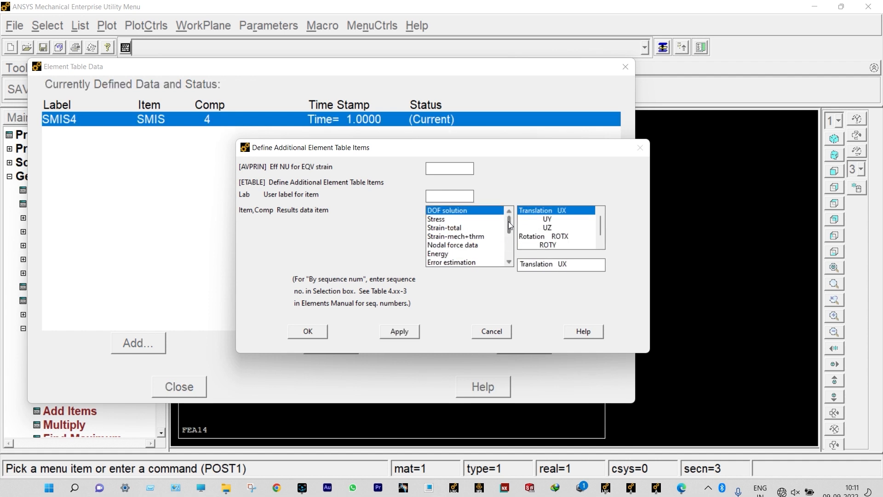
Step: Add a second element table item by sequence number, SMISC, 17, and close the element table definitions
left_click_drag(508, 222, 512, 265)
left_click(483, 262)
left_click(558, 263)
type("17")
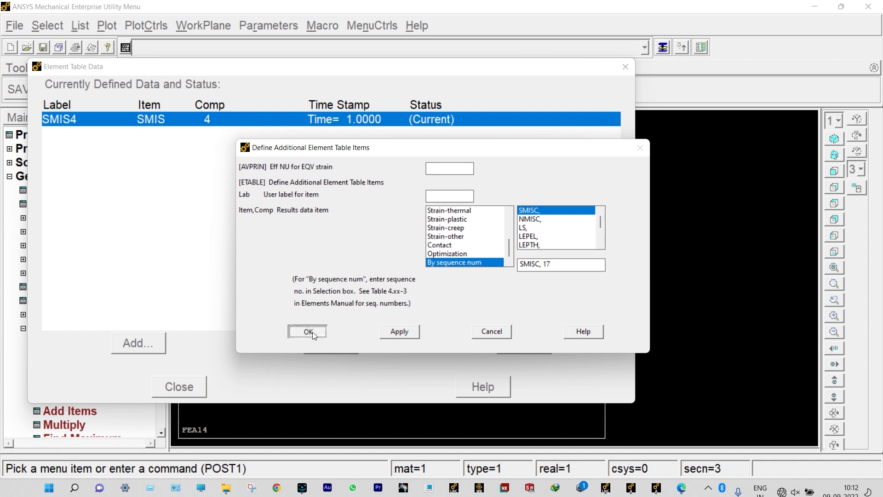
left_click(307, 331)
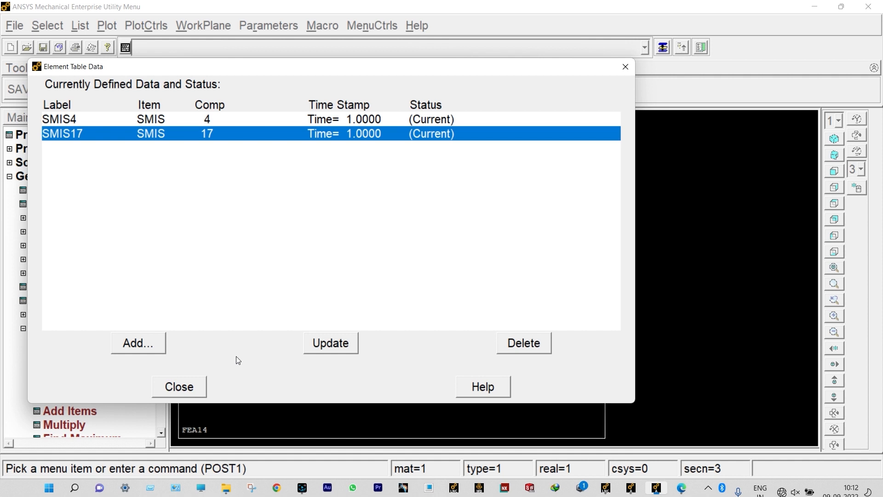
left_click(192, 385)
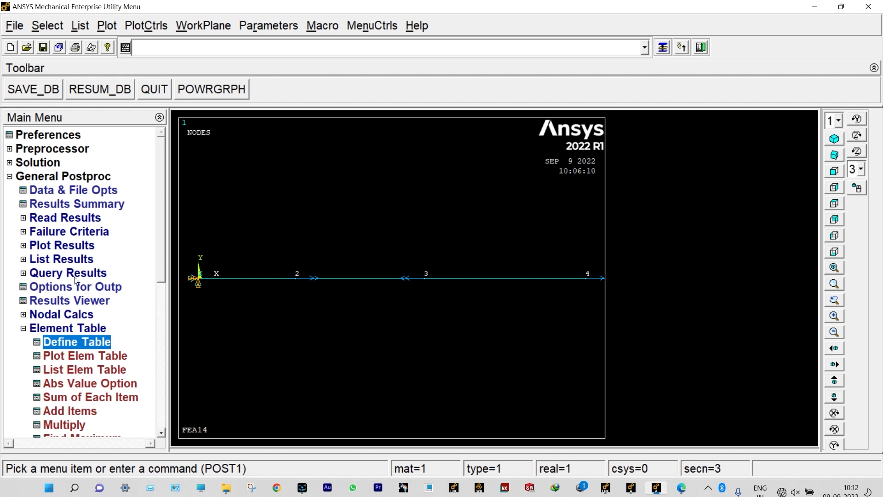
Step: List the reaction solution for all items, review the reaction torque at the fixed node, and close the listing
left_click(76, 260)
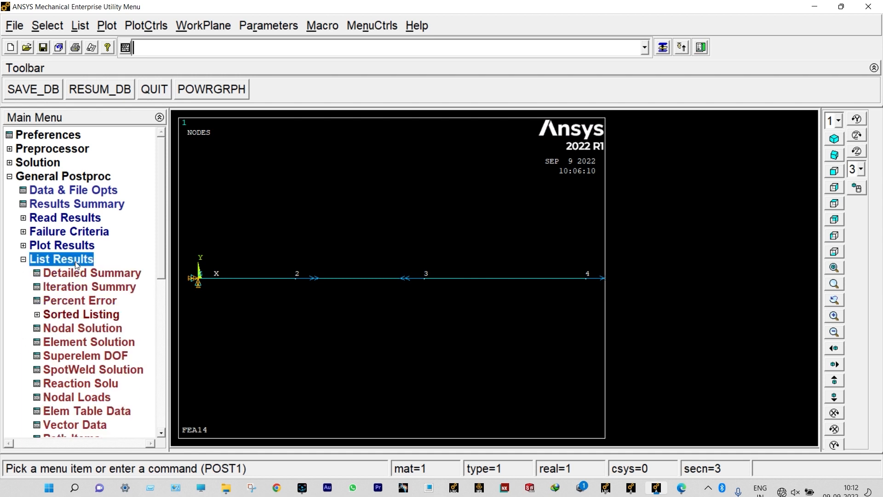
left_click(84, 386)
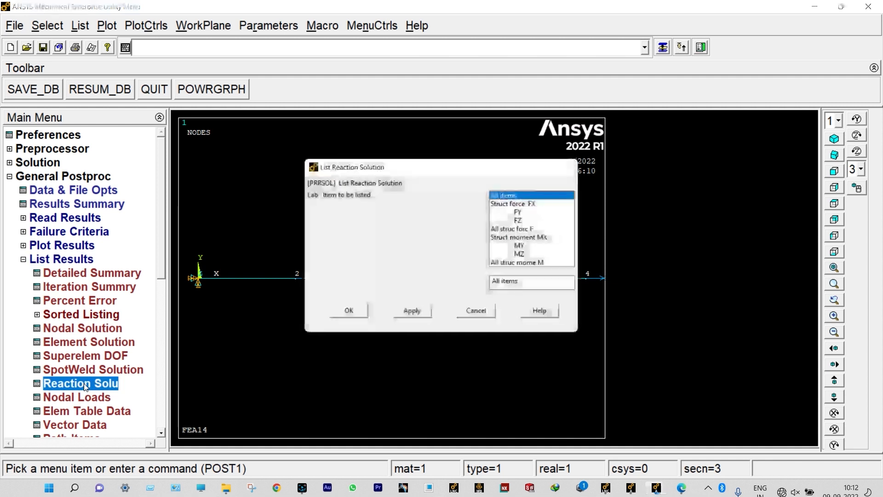
left_click(348, 313)
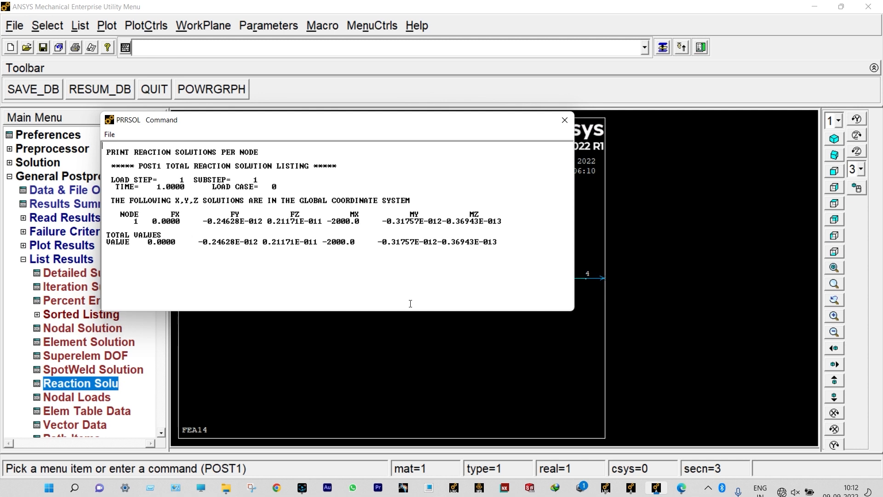
left_click(565, 120)
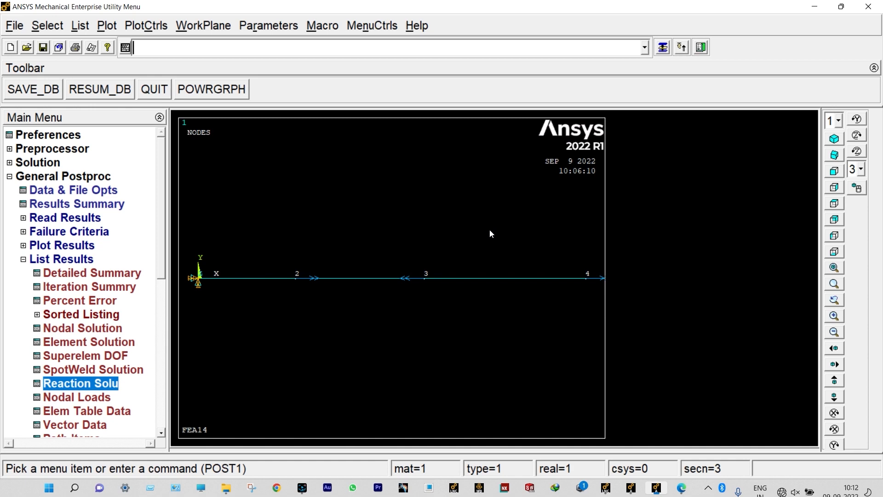
Step: List the nodal DOF solution for the rotation vector sum, review the angle of twist per node, and close the listing
left_click(90, 328)
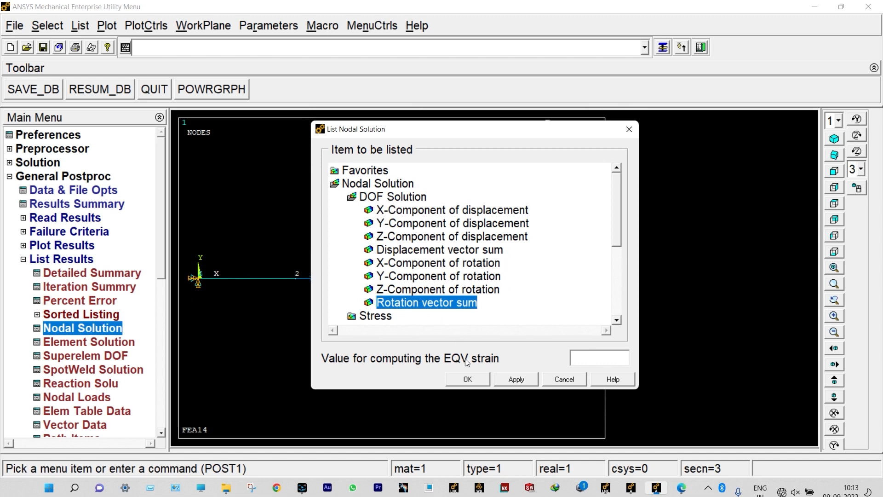
left_click(468, 379)
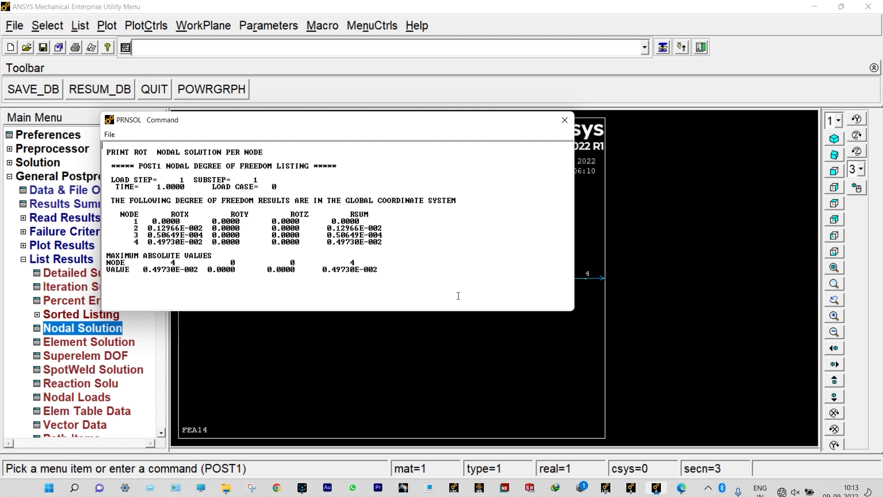
left_click(565, 119)
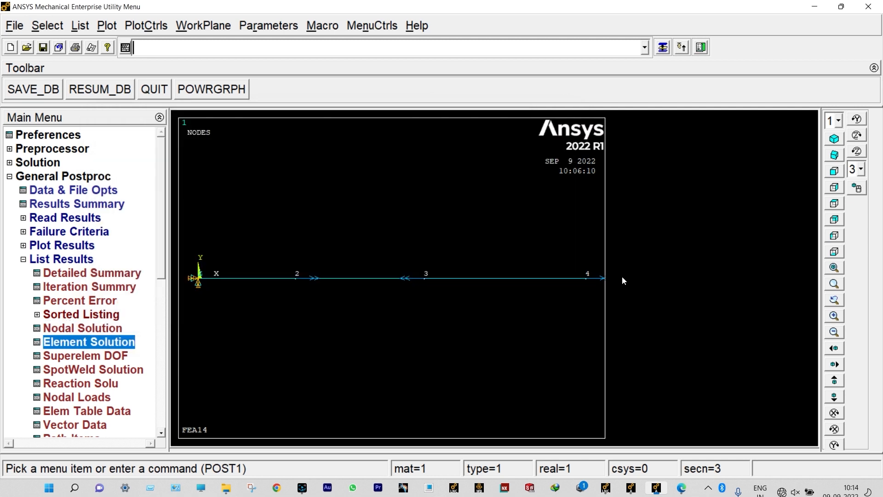
Step: List the element solution for XY shear stress, review the maximum shear stress of each element, and close the listing
left_click(109, 347)
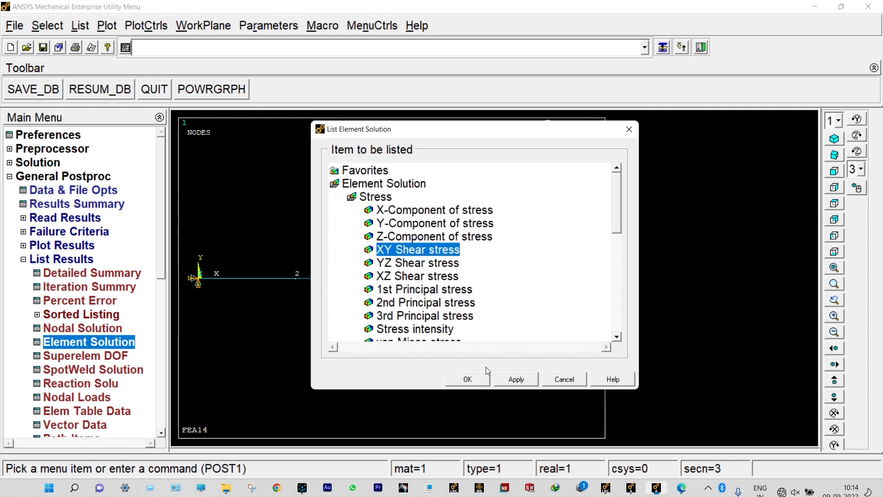
left_click(468, 379)
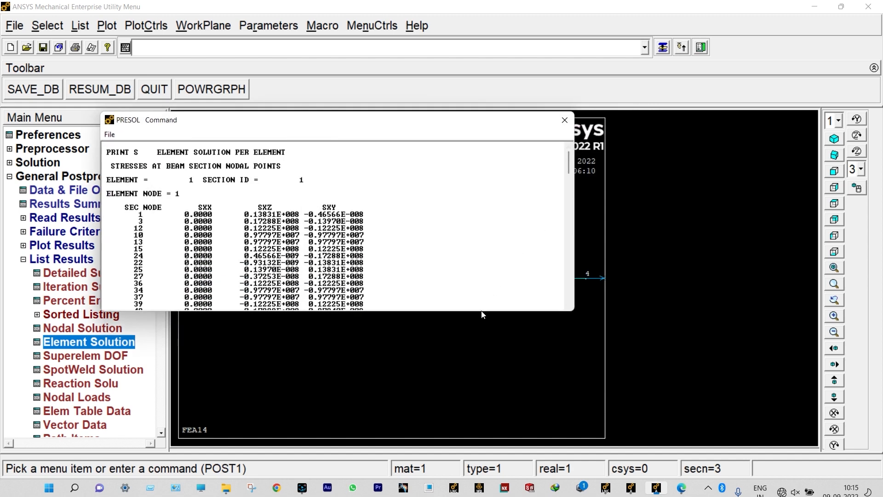
left_click_drag(481, 312, 481, 457)
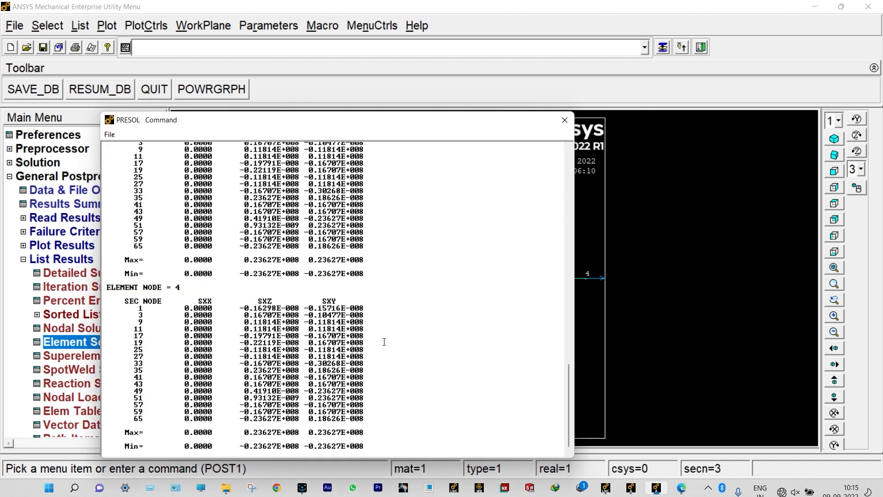
left_click(565, 120)
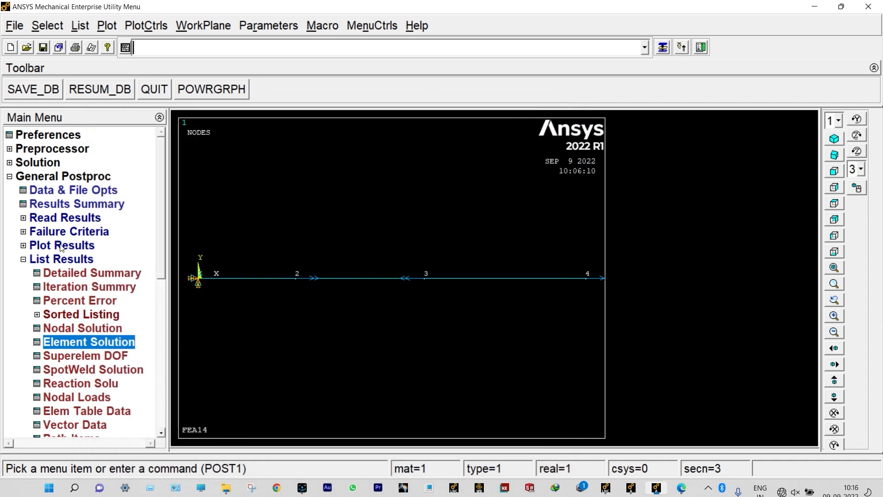
Step: Plot the nodal solution contour of the rotation vector sum on the deformed shape only
left_click(62, 247)
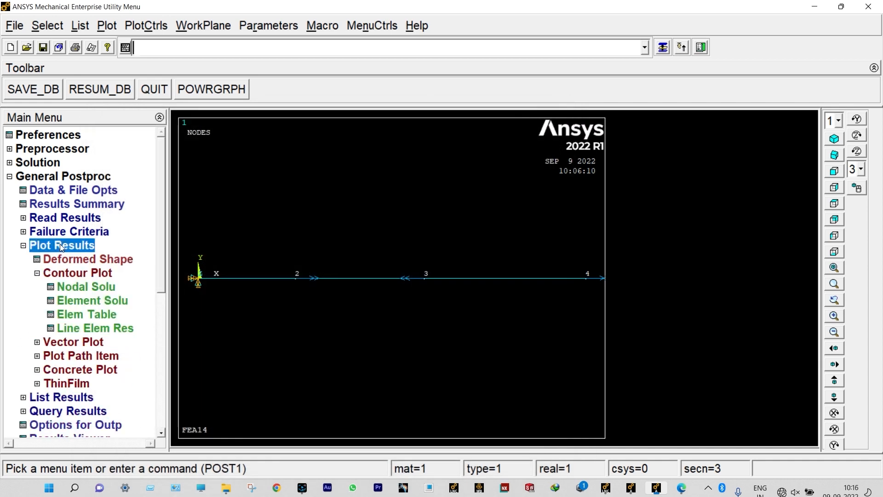
left_click(85, 286)
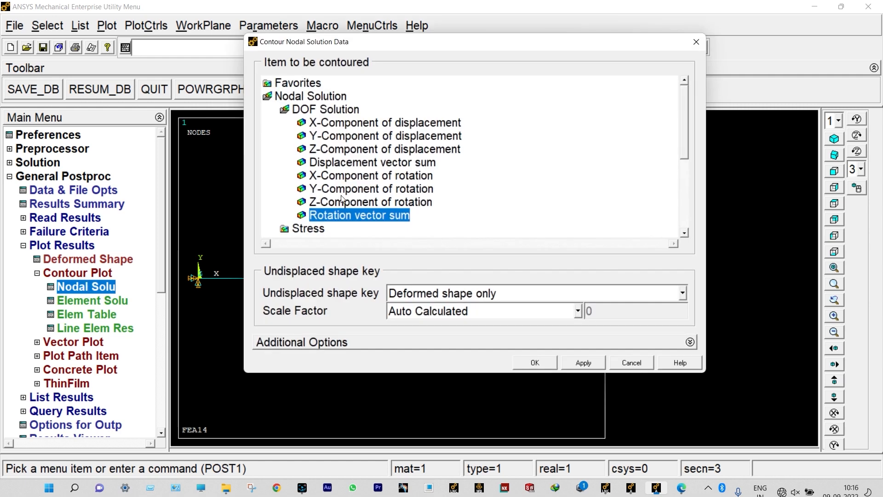
left_click(526, 364)
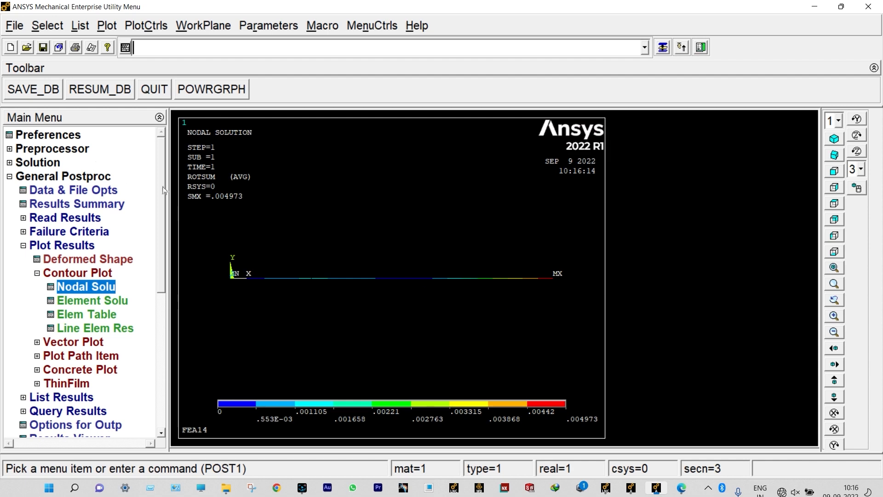
Step: Clear the database and start new without reading the start file, confirming the clear command
left_click(15, 25)
left_click(31, 39)
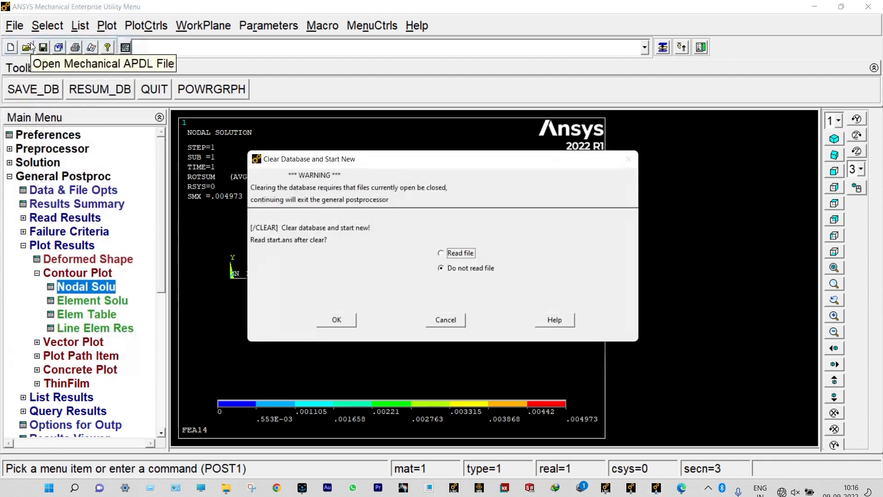
left_click(351, 319)
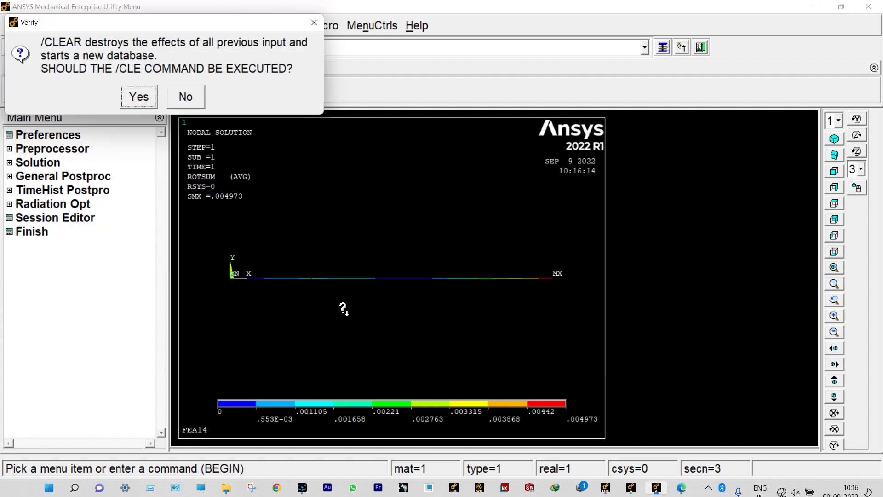
left_click(143, 101)
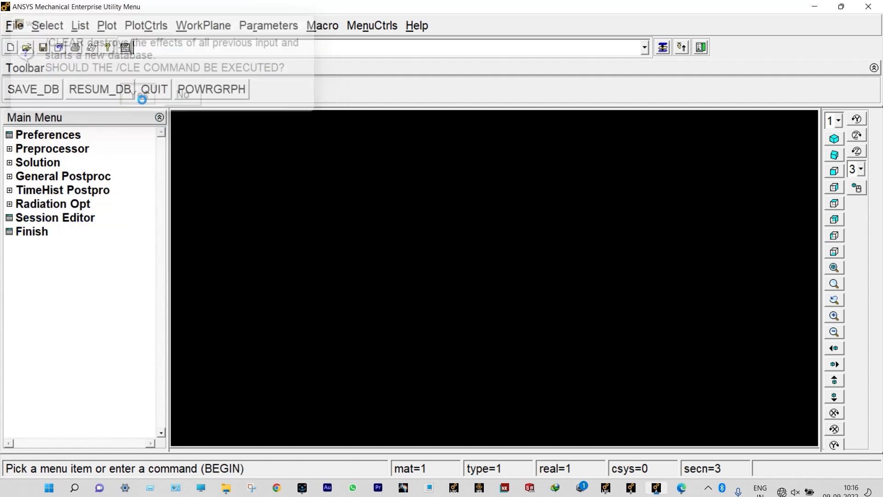
Step: Set the GUI filtering preferences to show only the Structural discipline
left_click(48, 135)
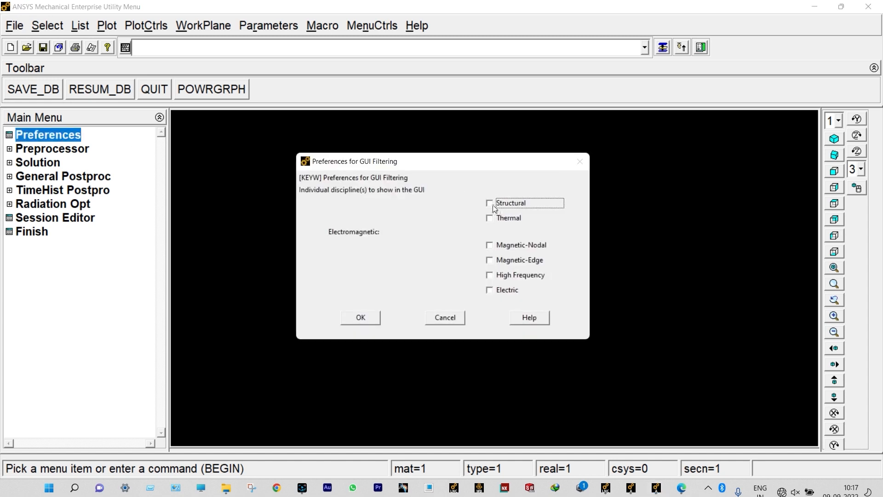
left_click(490, 205)
left_click(366, 312)
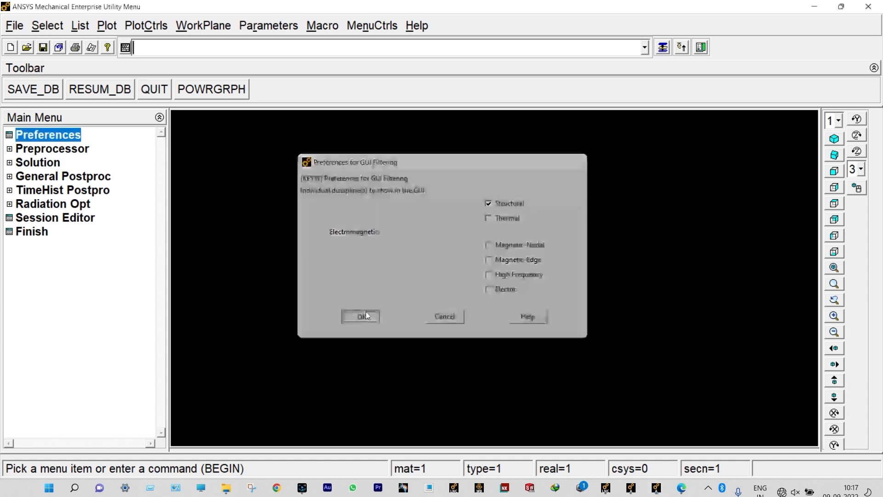
Step: Add the structural pipe element type 2 node 288 with reference number 1
left_click(77, 152)
left_click(75, 162)
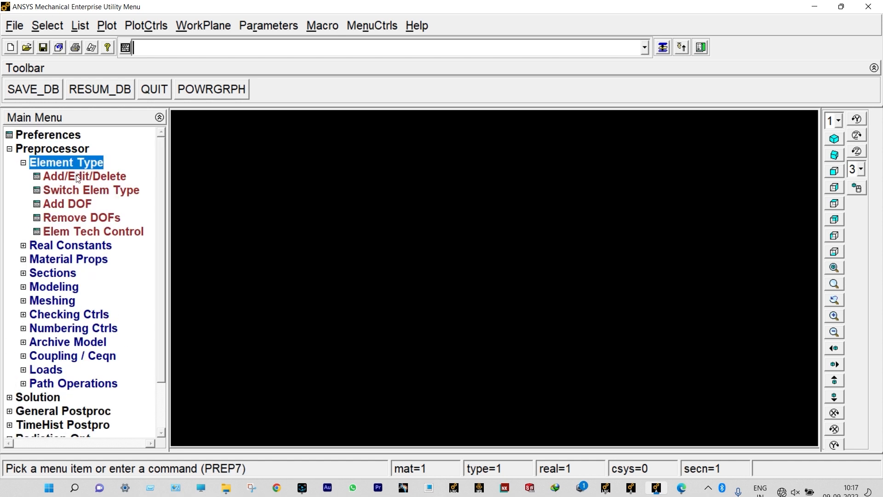
left_click(77, 176)
left_click(112, 345)
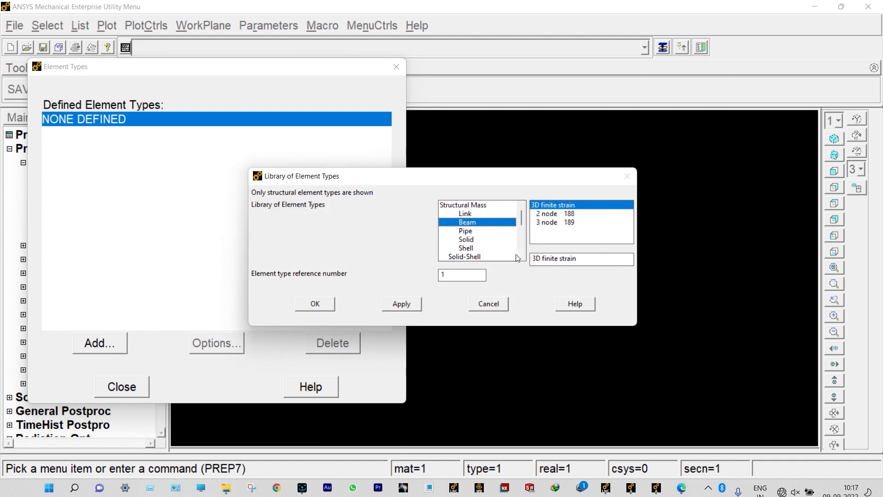
left_click(475, 235)
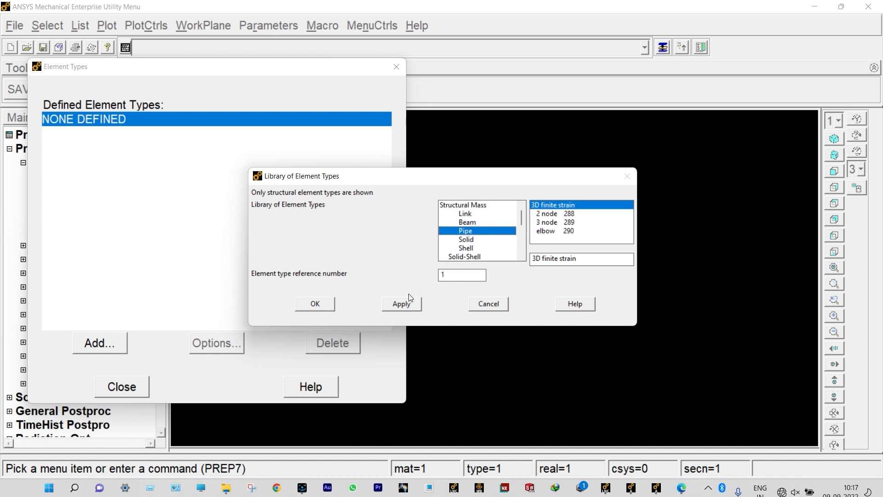
left_click(322, 305)
Step: Set the PIPE288 hoop strain treatment K4 to Thick shell and finish the element type definition
left_click(219, 343)
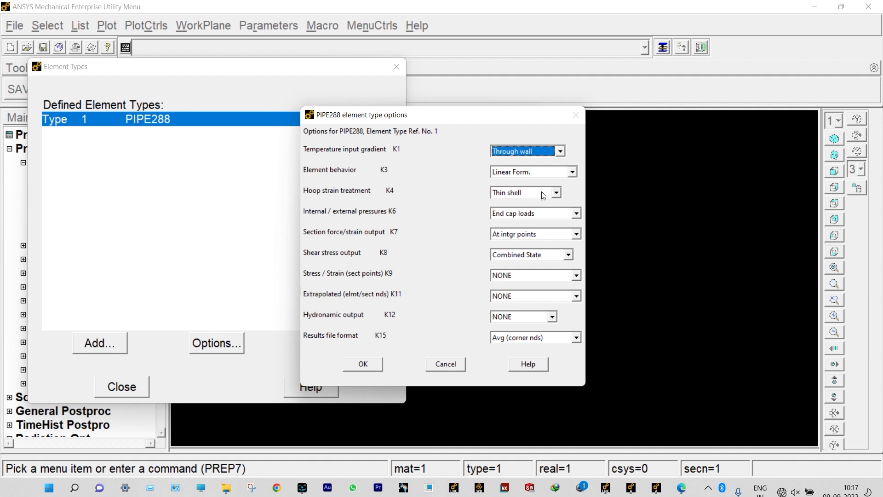
left_click(557, 194)
left_click(508, 211)
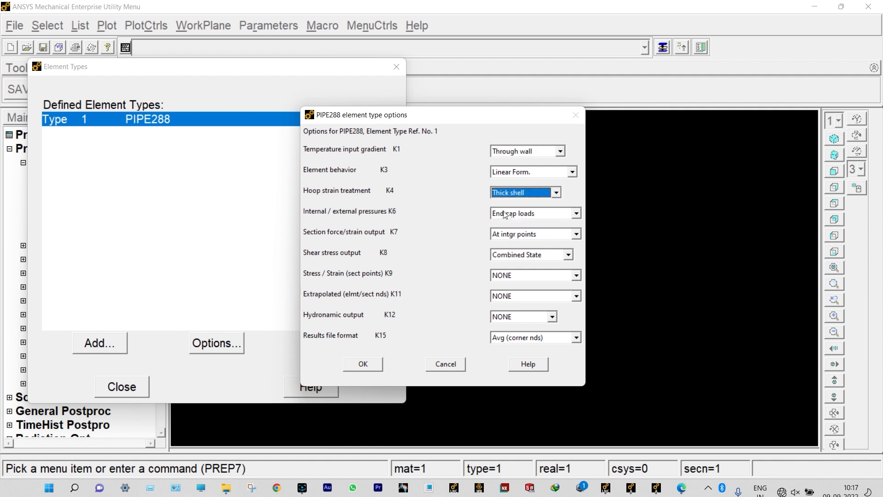
left_click(362, 364)
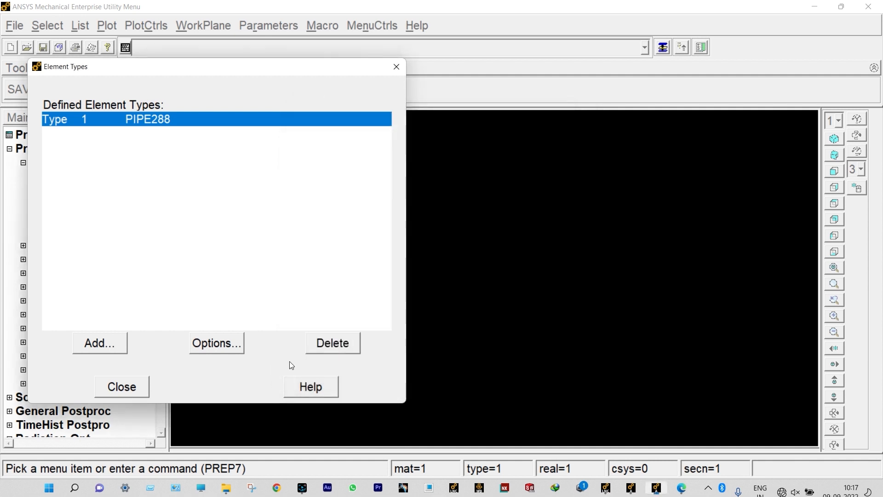
left_click(140, 387)
Step: Define material model 1 as structural linear elastic isotropic with EX 2.08E11 and PRXY 0.3
left_click(85, 260)
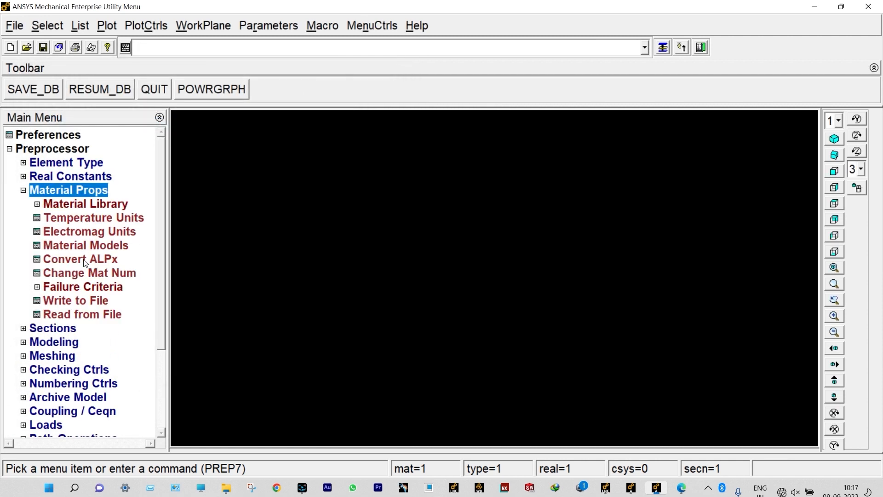
left_click(85, 250)
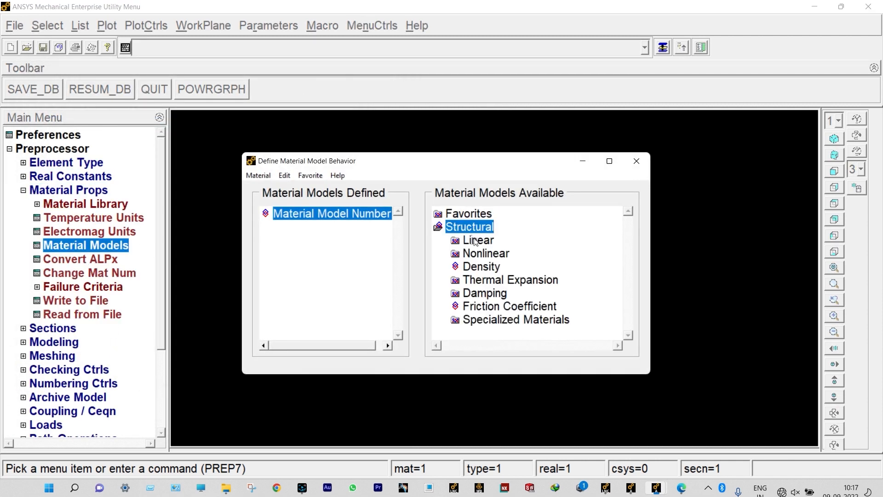
double_click(479, 239)
left_click(490, 254)
double_click(490, 254)
double_click(505, 271)
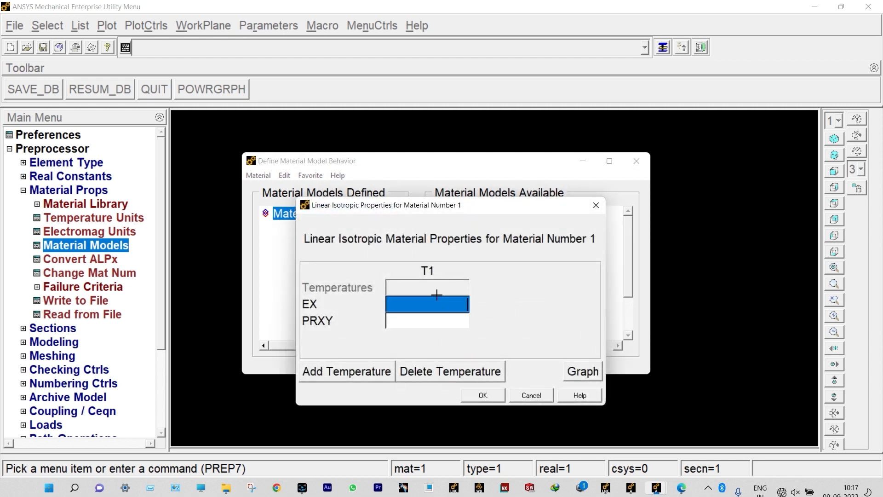
type("2.")
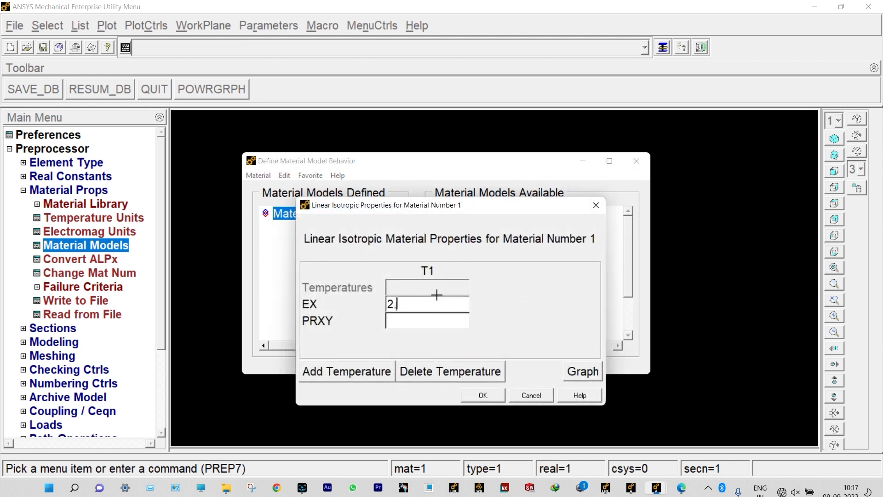
type("08E11")
key("Tab")
type("0")
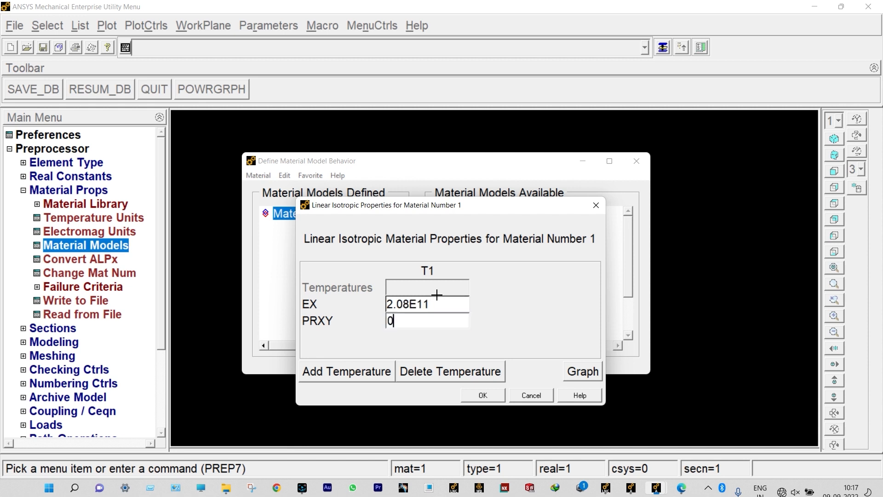
type(".3")
left_click(482, 396)
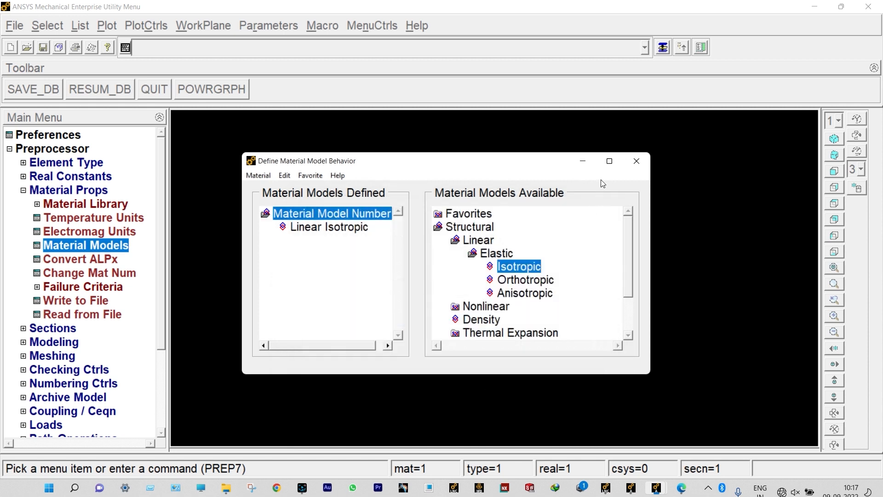
left_click(637, 161)
Step: Add pipe section 1 named HOLLOW with pipe diameter 0.1 and wall thickness 0.01
left_click(64, 330)
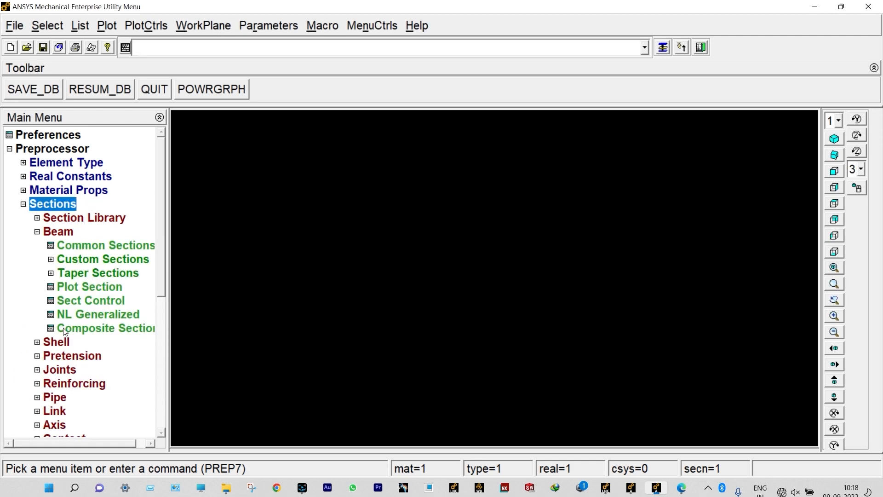
left_click(37, 232)
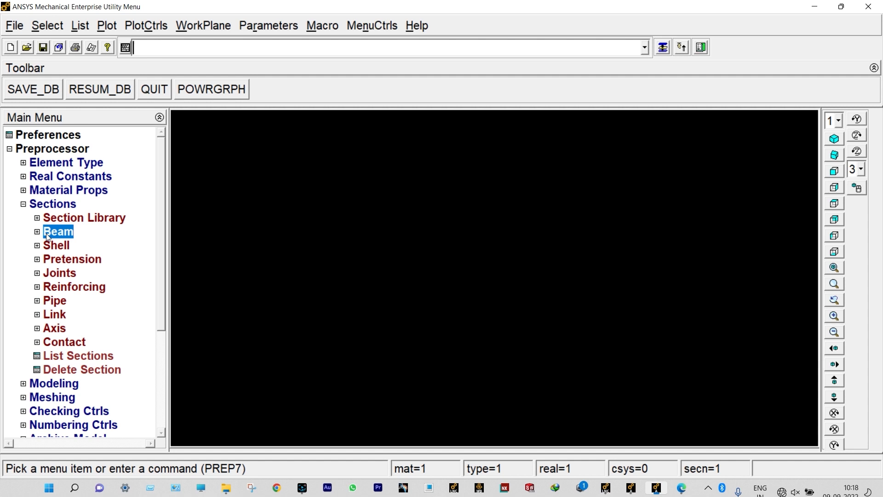
left_click(54, 302)
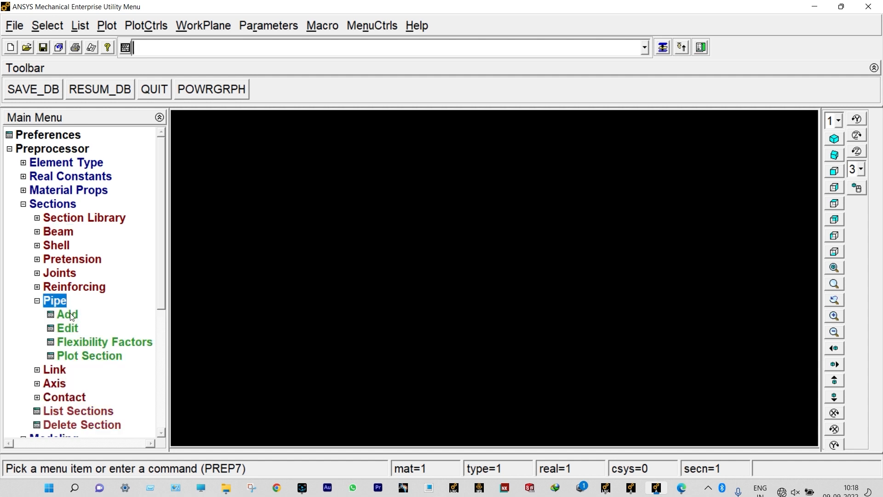
left_click(69, 313)
key("Delete")
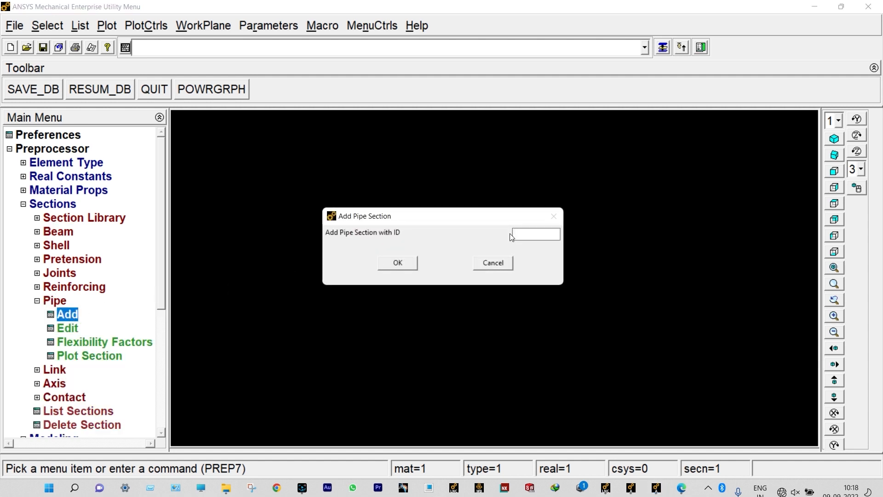
type("1")
left_click(399, 263)
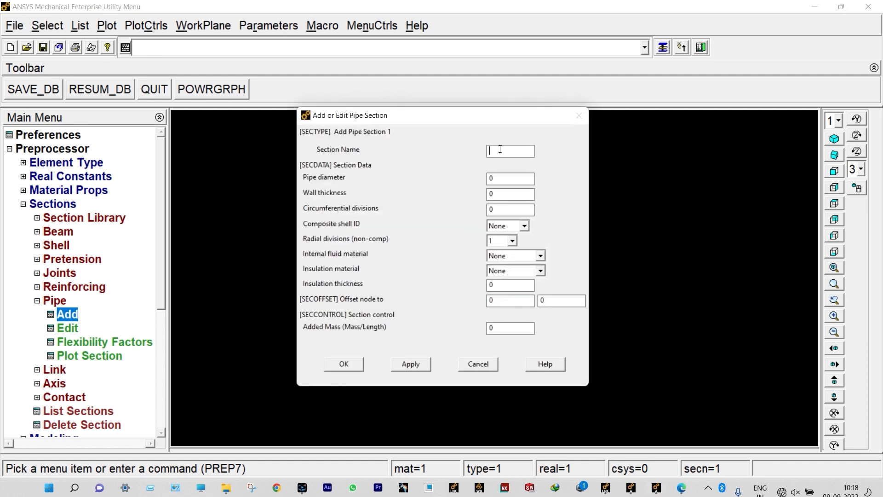
type("HOLLOW")
left_click(495, 179)
type(".1")
type("01")
left_click(408, 364)
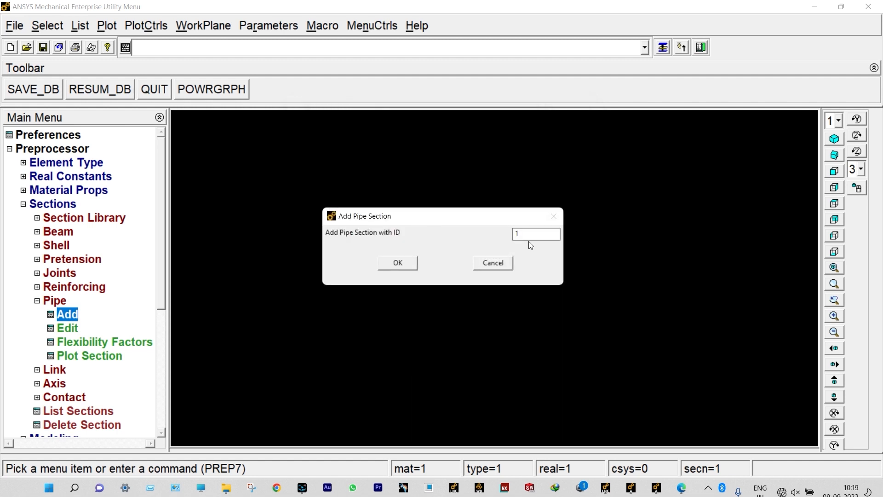
Step: Add pipe section 2 named MIDDLE with pipe diameter 0.08 and wall thickness 0.04
left_click(529, 237)
type("2")
left_click(392, 261)
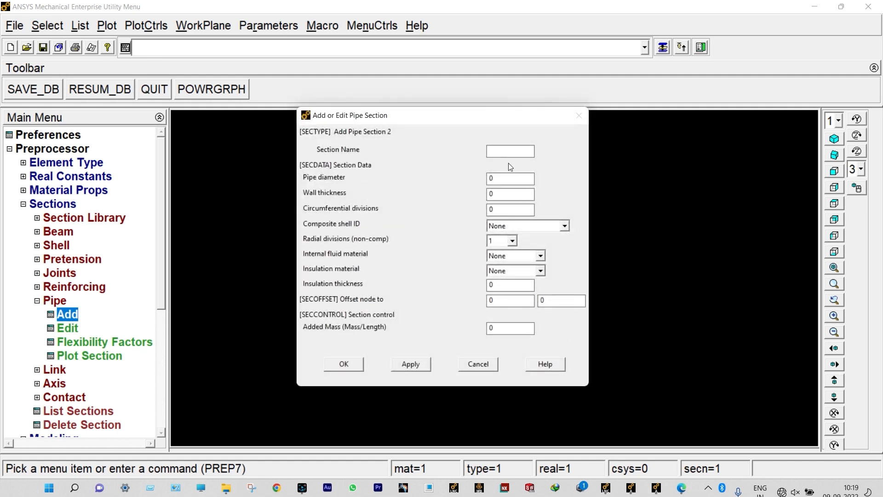
type("MIDDLE")
left_click(495, 177)
type(".08")
left_click(498, 197)
type(".04")
left_click(411, 364)
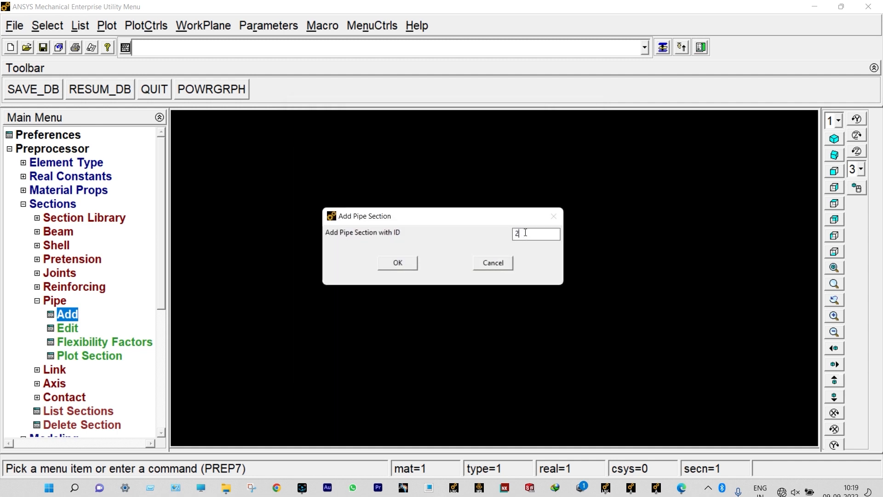
Step: Add pipe section 3 named END with pipe diameter 0.06 and wall thickness 0.03
key("BackSpace")
type("3")
left_click(399, 262)
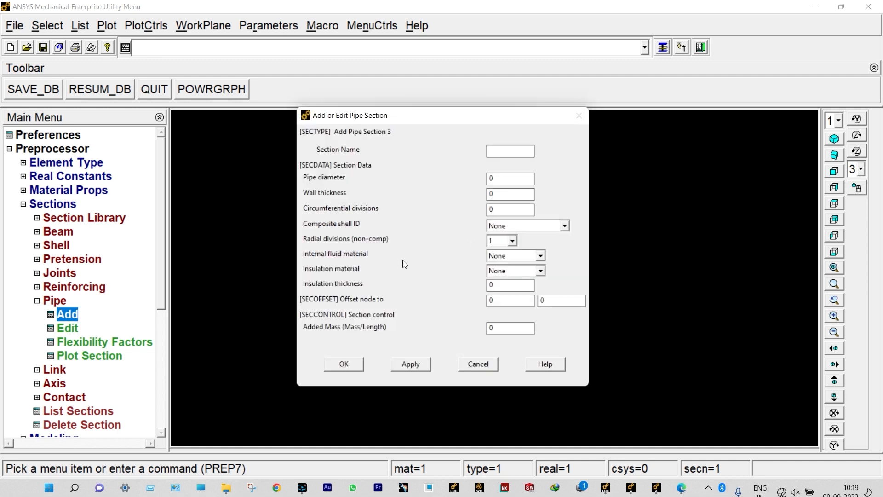
type("END")
left_click(497, 178)
type(".06")
type(".03")
left_click(339, 364)
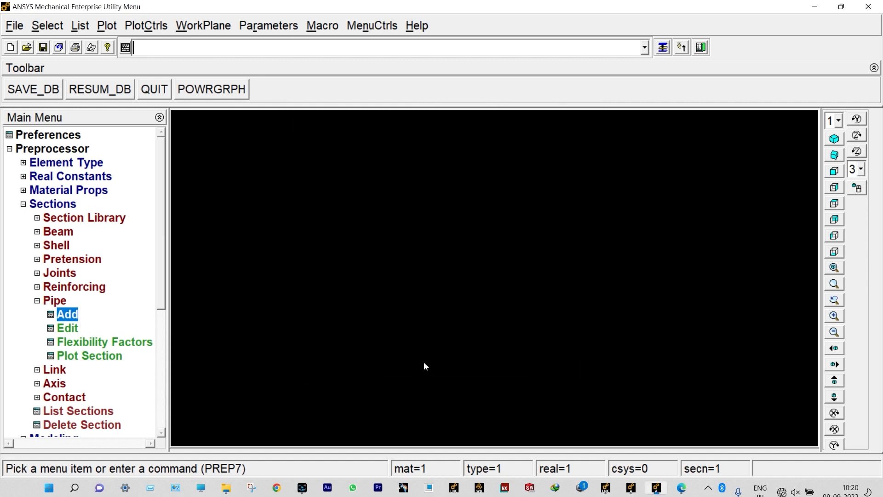
Step: Create the first two nodes in the active coordinate system, at the origin and at X 0.3
left_click(23, 204)
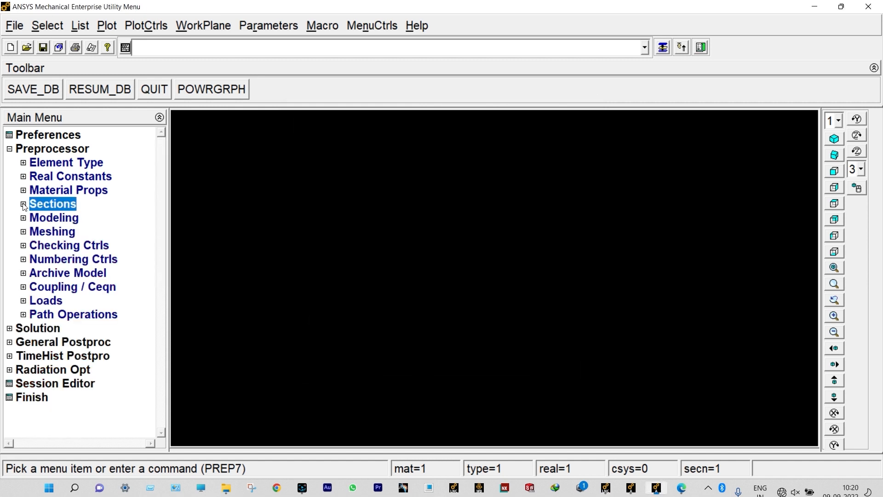
left_click(45, 218)
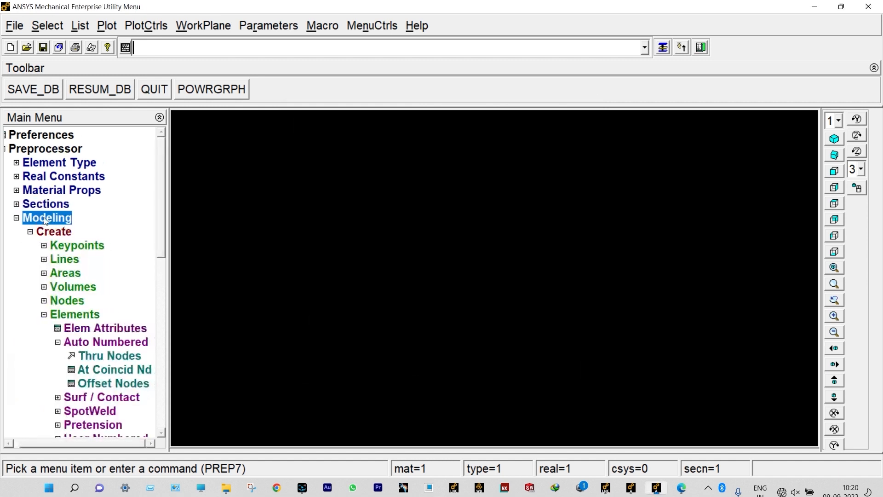
left_click(58, 301)
left_click(99, 329)
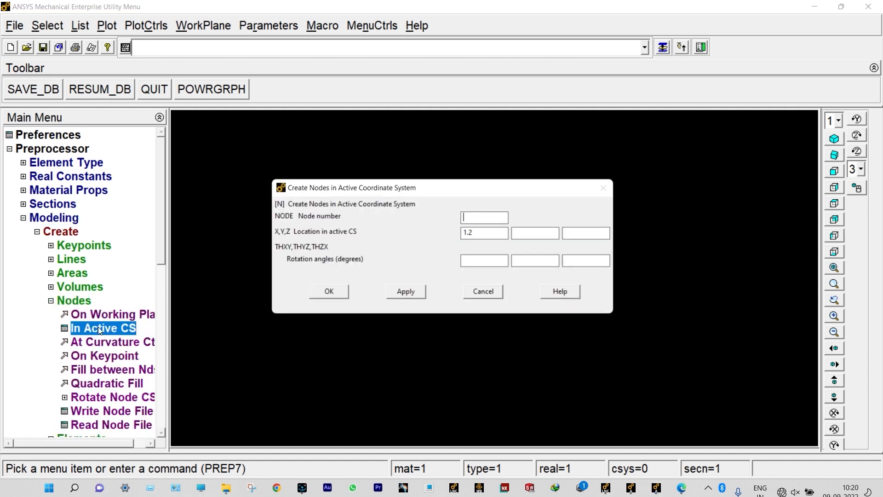
left_click(406, 291)
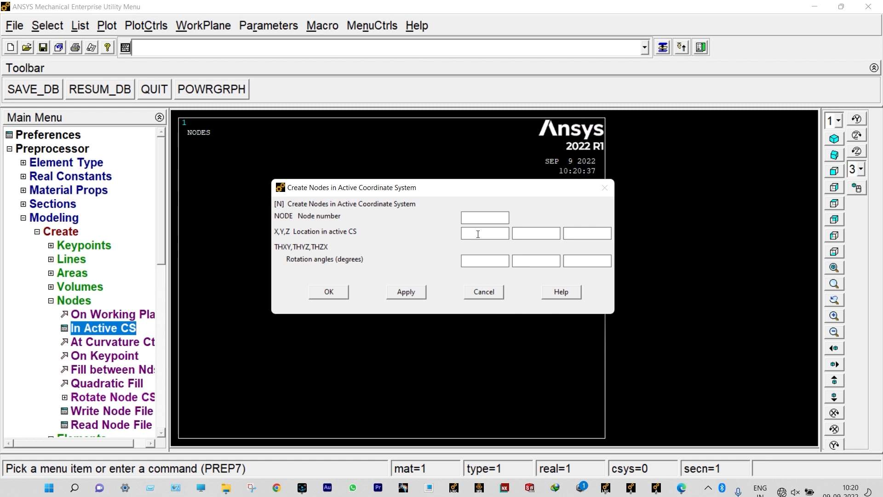
type("0.3")
left_click(413, 292)
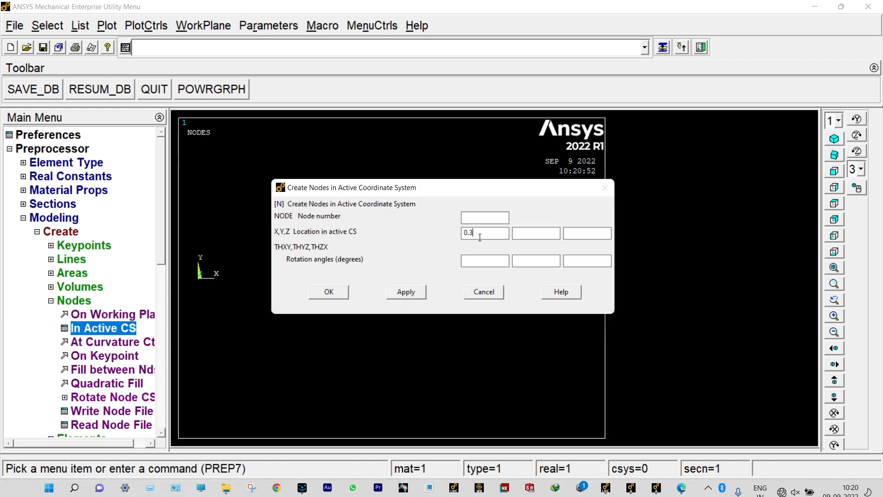
Step: Create two further nodes in the active coordinate system at X 0.7 and X 1.2
key("BackSpace")
type("7")
left_click(414, 292)
left_click(480, 234)
key("BackSpace")
key("BackSpace")
type("1.2")
left_click(331, 289)
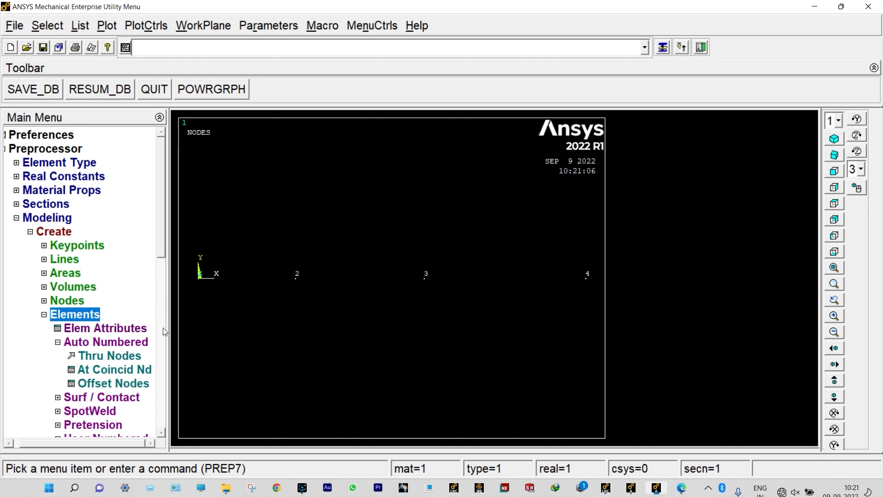
Step: Create an element between nodes 1 and 2 using element type PIPE288, material 1 and section 1 HOLLOW
left_click(127, 330)
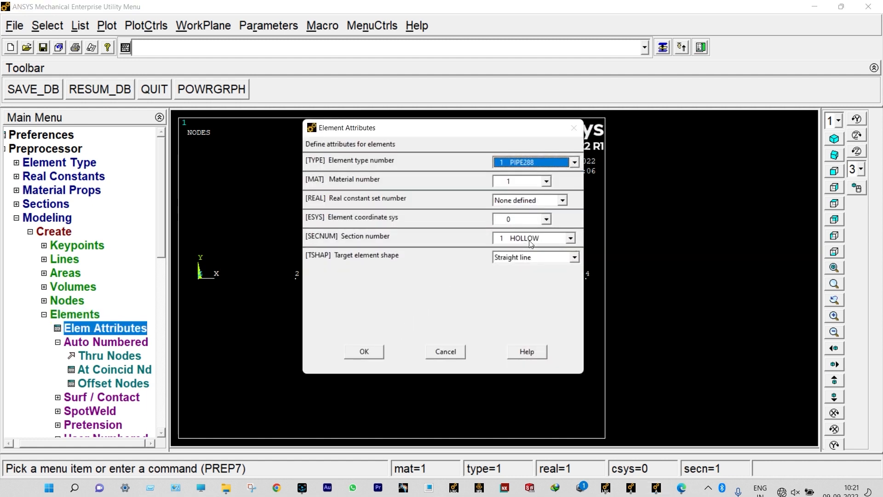
left_click(376, 354)
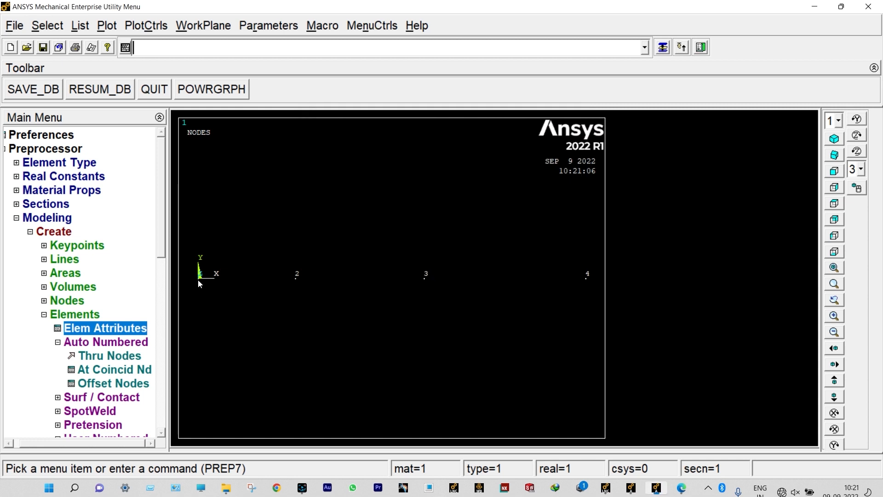
left_click(129, 356)
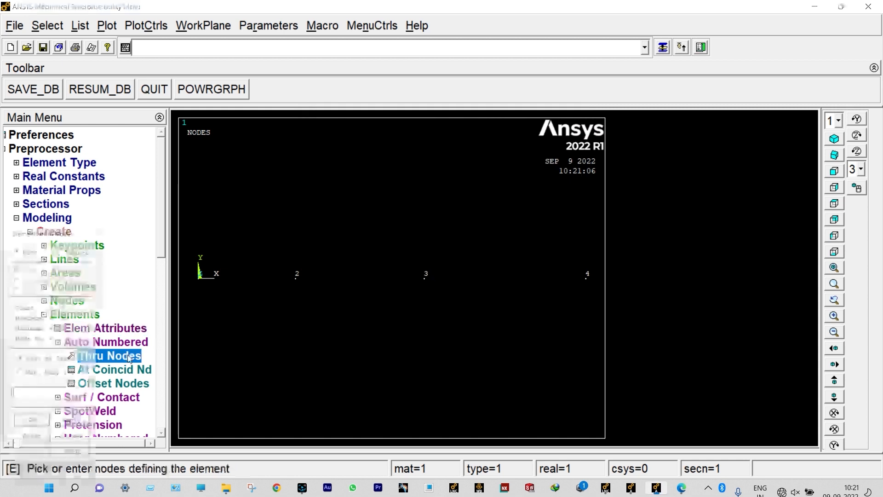
left_click(201, 291)
left_click(297, 280)
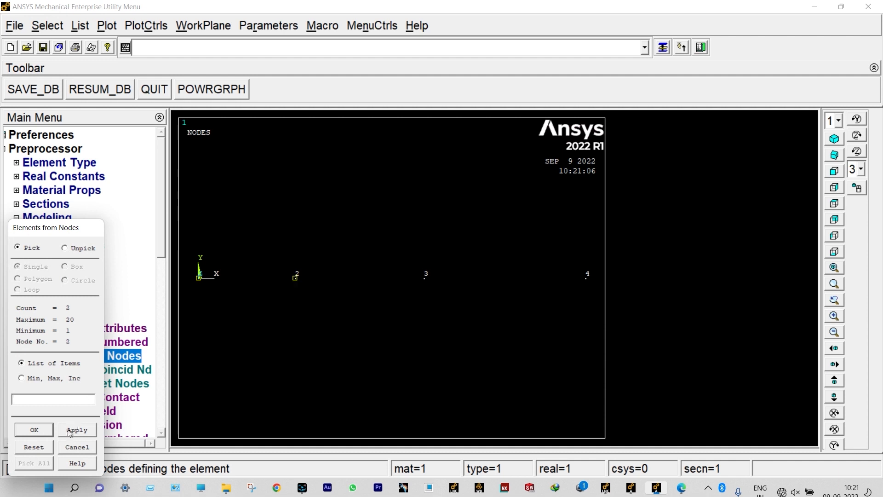
left_click(41, 429)
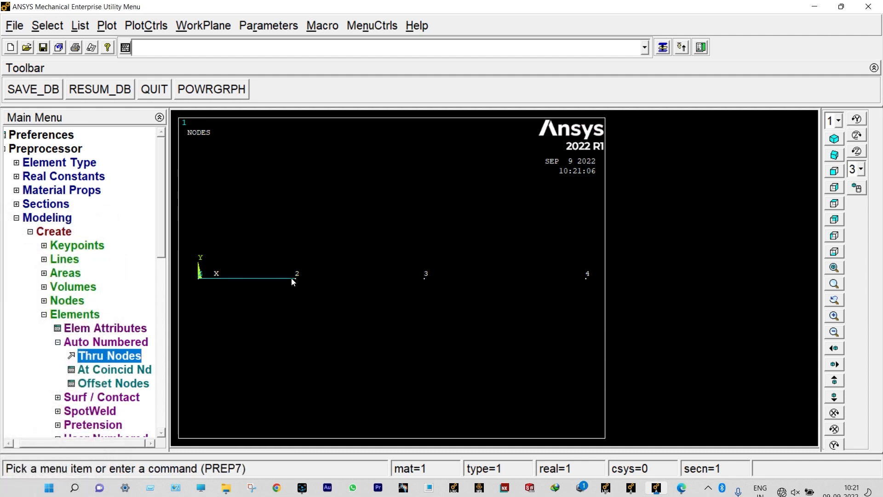
Step: Create an element between nodes 2 and 3 using section 2 MIDDLE
left_click(132, 328)
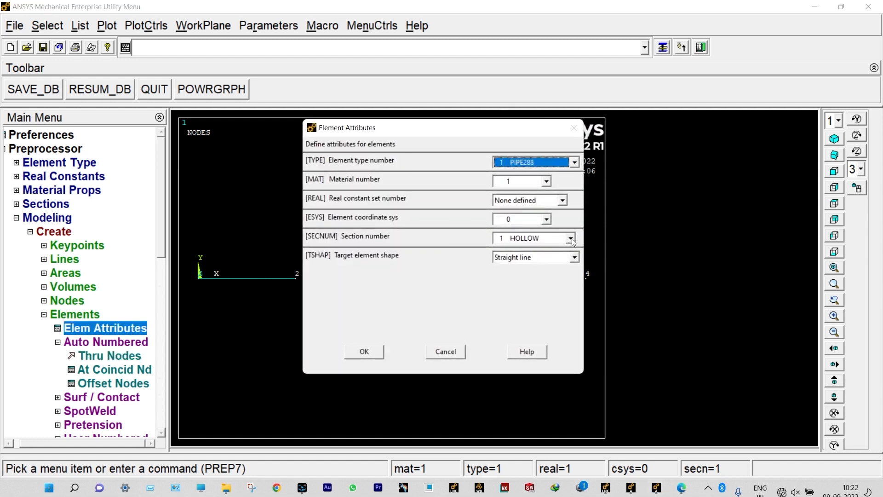
left_click(573, 238)
left_click(522, 257)
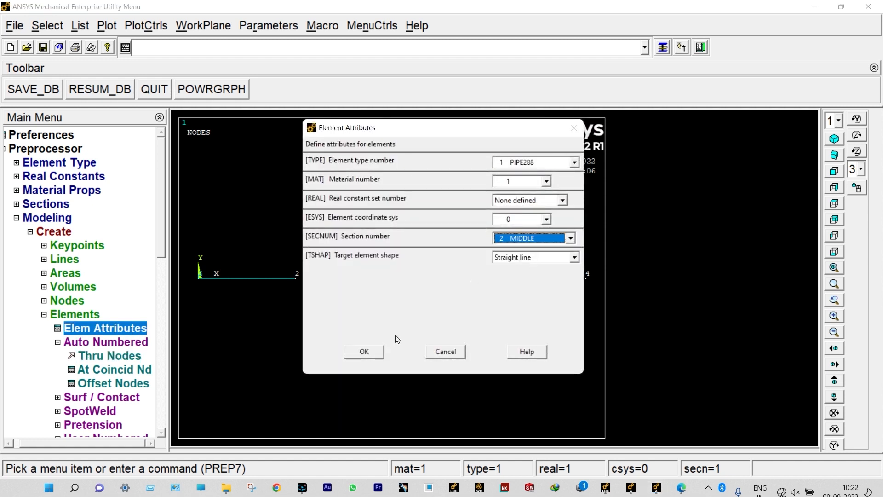
left_click(378, 351)
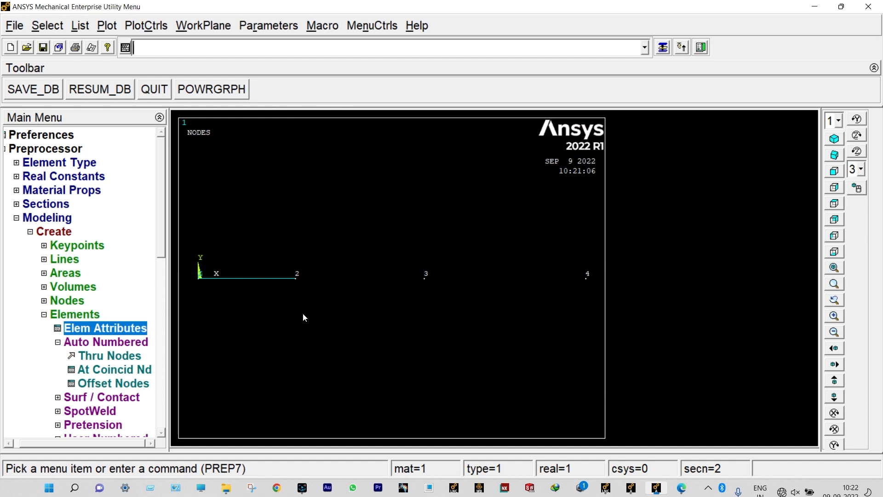
left_click(133, 359)
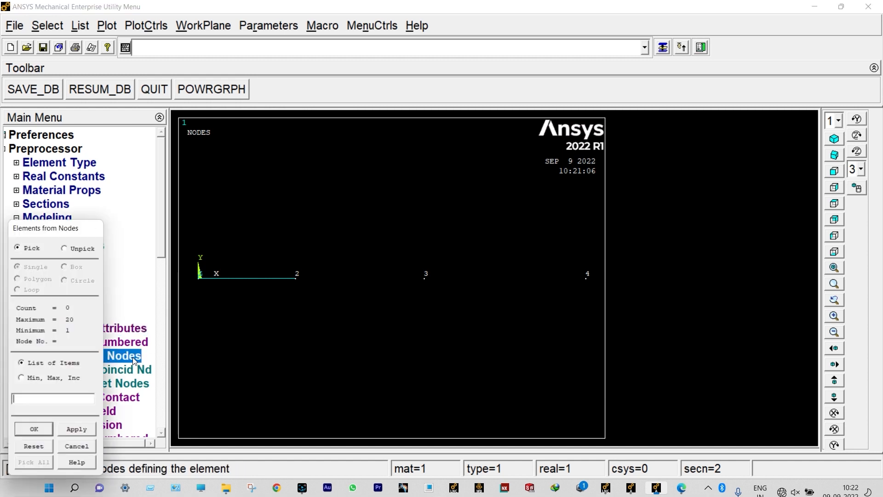
left_click(299, 298)
left_click(418, 291)
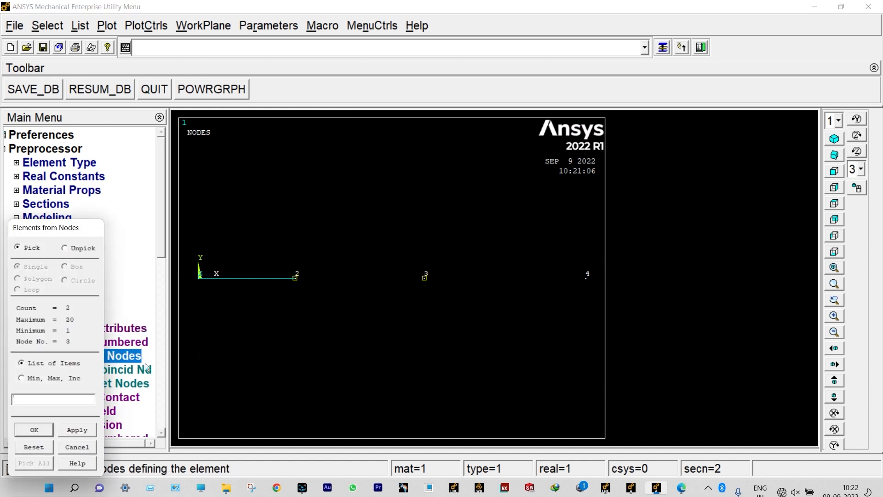
left_click(35, 430)
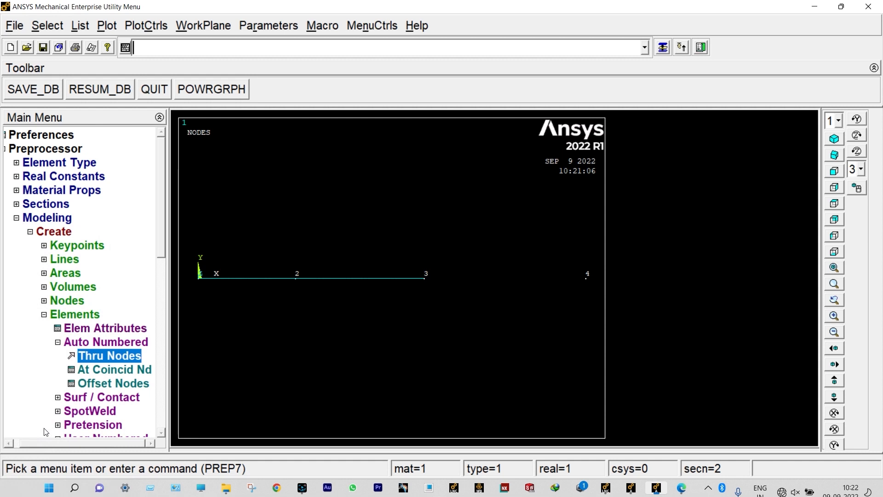
Step: Create an element between nodes 3 and 4 using section 3 END
left_click(120, 329)
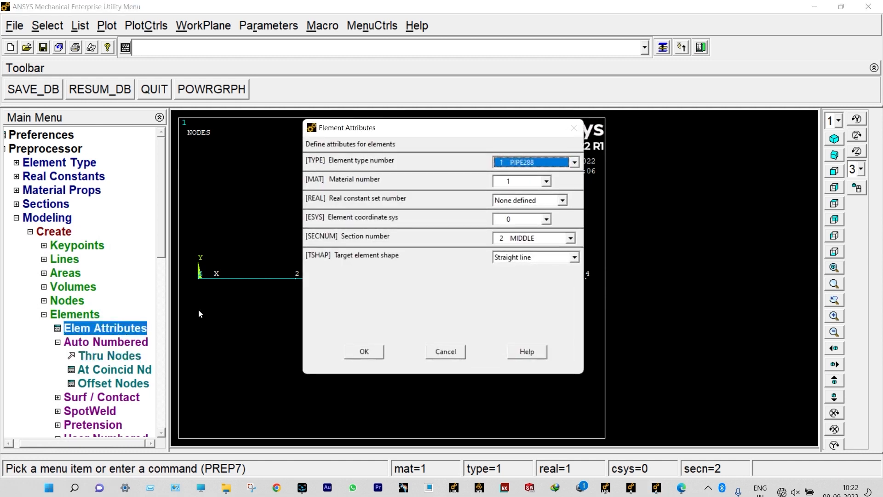
left_click(569, 241)
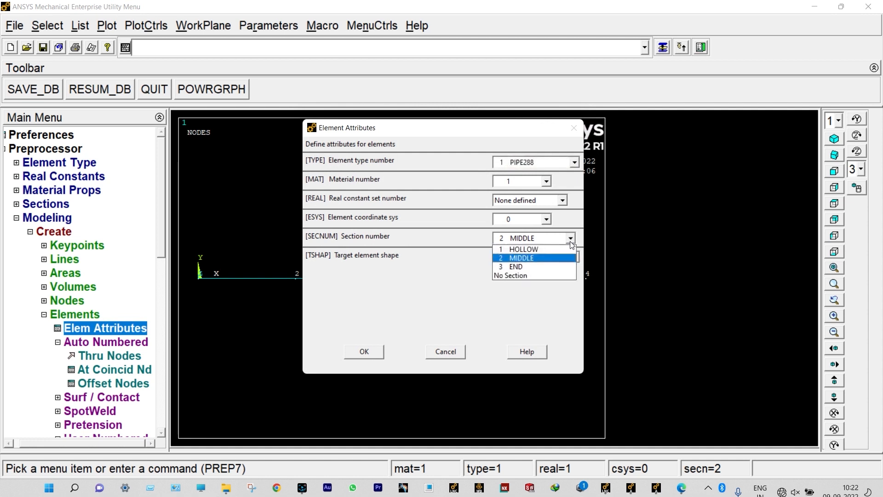
left_click(532, 265)
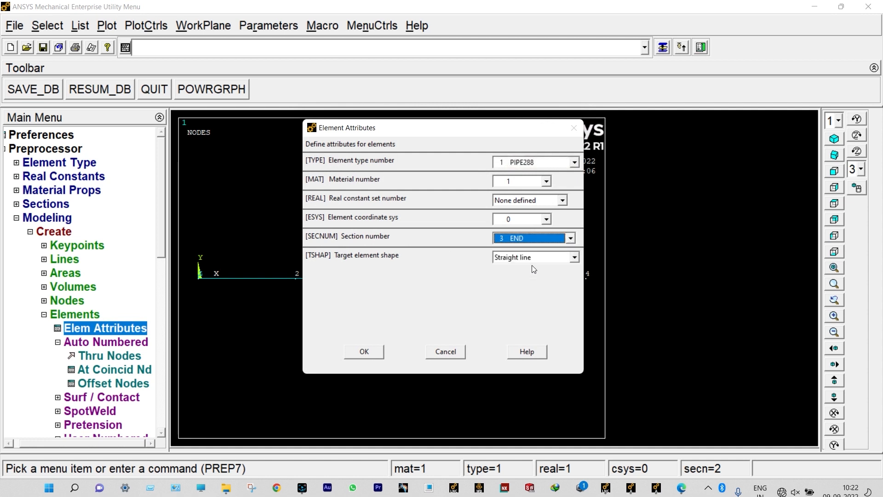
left_click(357, 352)
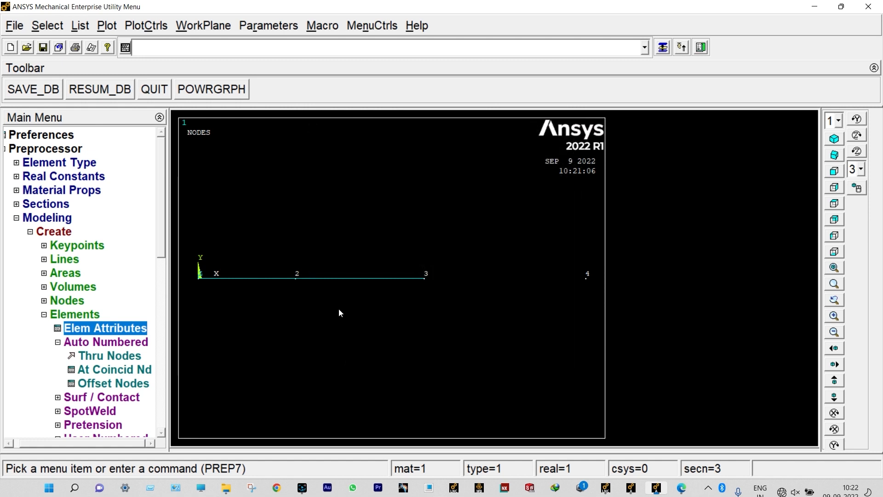
left_click(137, 357)
left_click(424, 295)
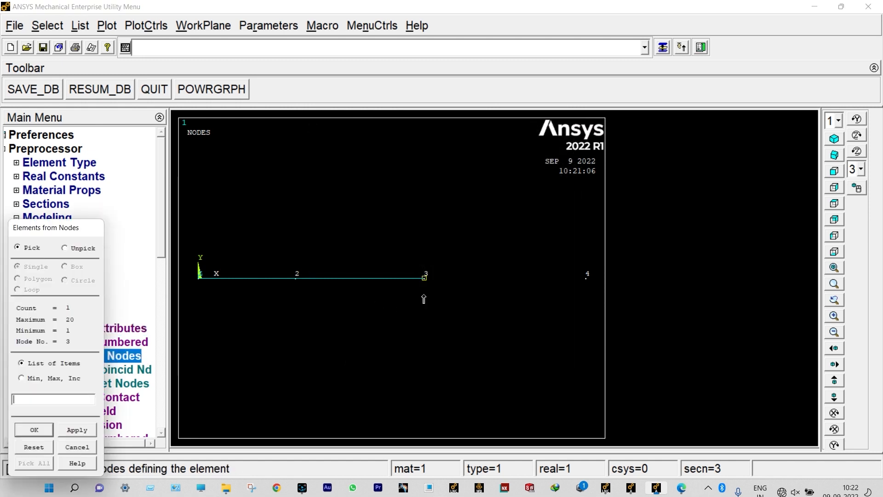
left_click(579, 293)
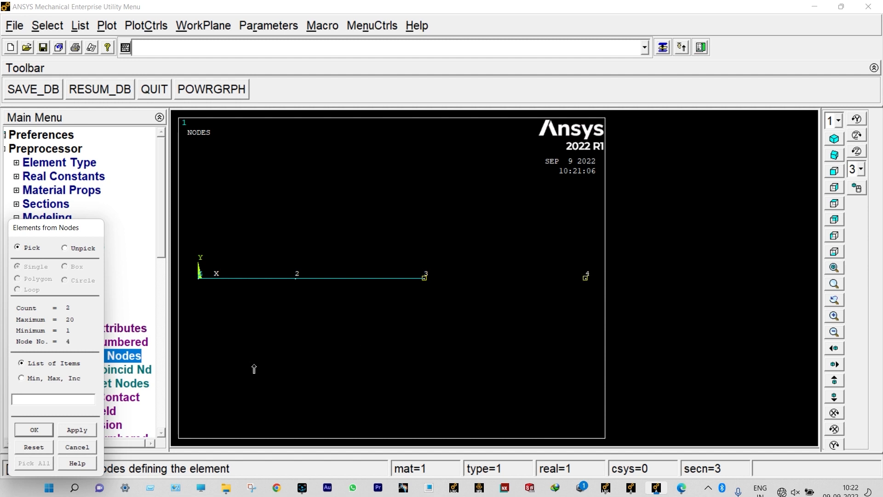
left_click(48, 429)
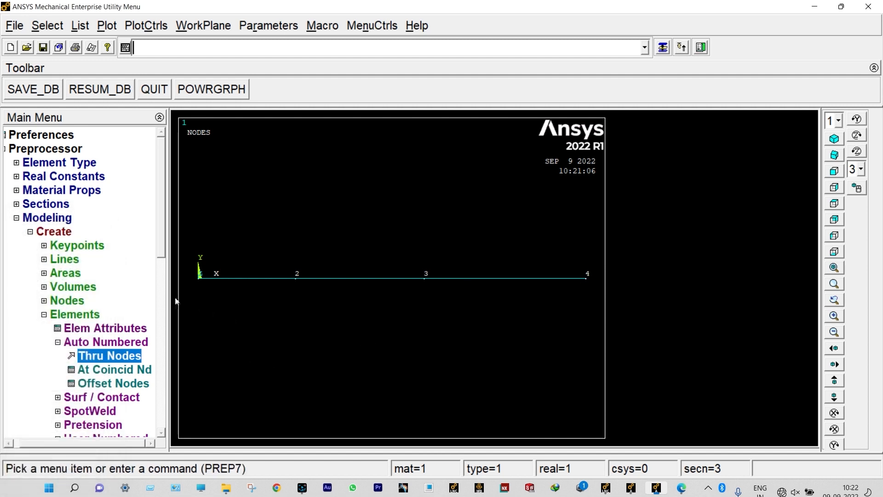
Step: Define the new analysis type as Static
left_click(16, 218)
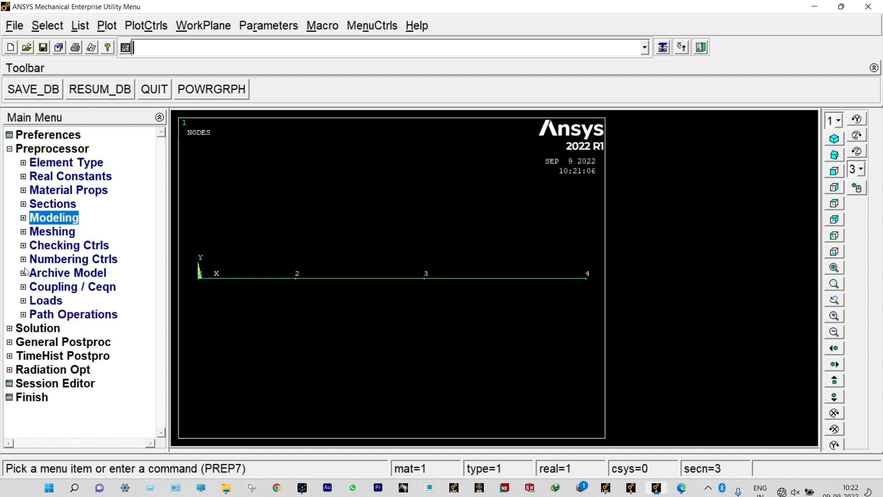
left_click(33, 304)
left_click(81, 314)
left_click(92, 328)
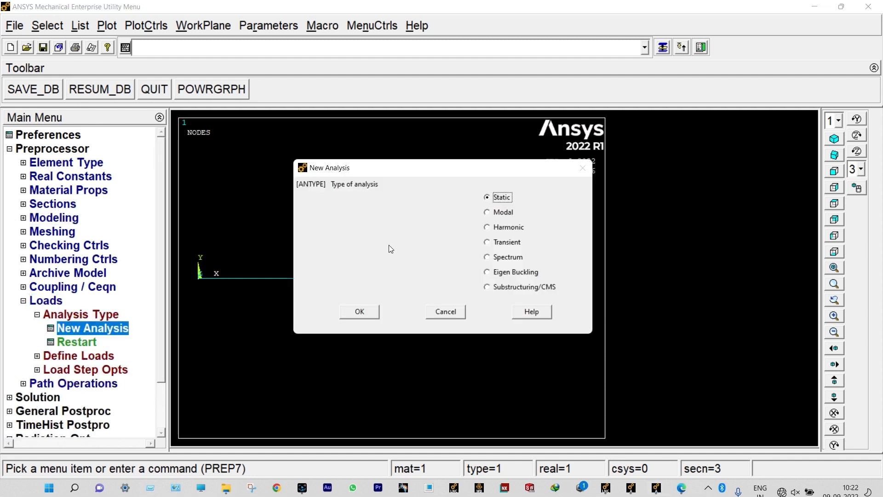
left_click(361, 311)
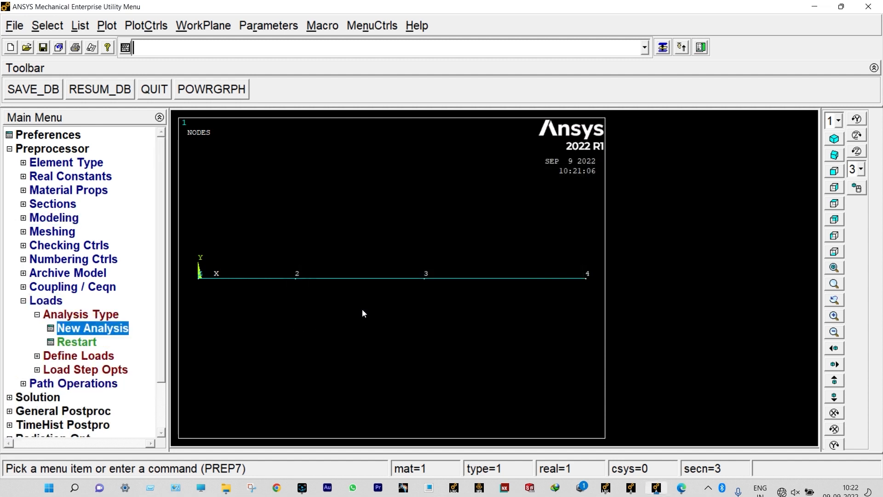
Step: Constrain all degrees of freedom at node 1, the shaft end at the origin
left_click(99, 360)
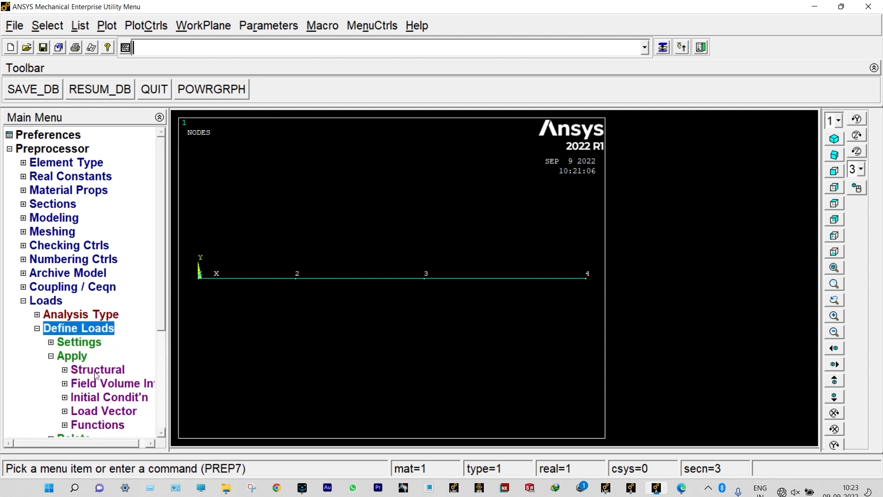
left_click(98, 370)
left_click(99, 385)
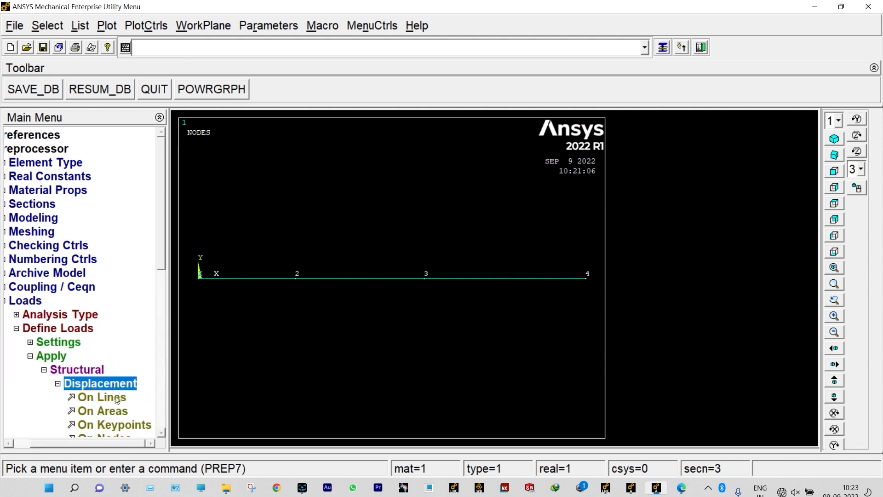
left_click(160, 433)
left_click(123, 426)
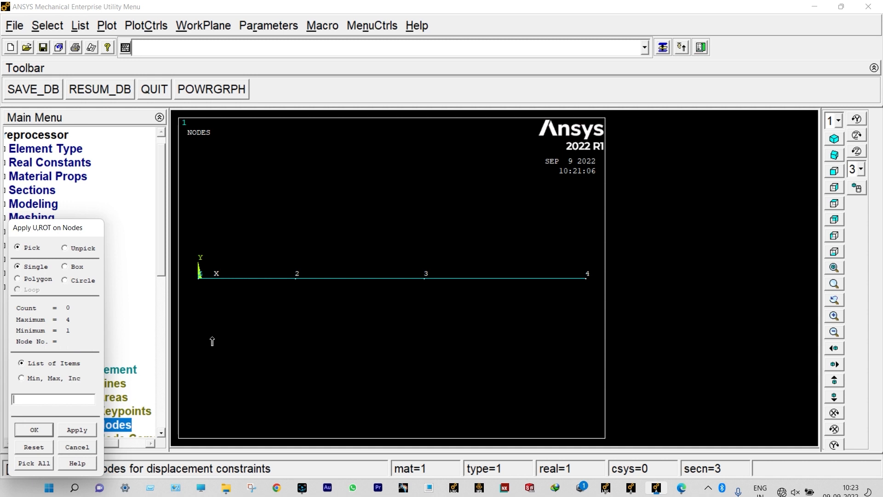
left_click(201, 280)
left_click(34, 428)
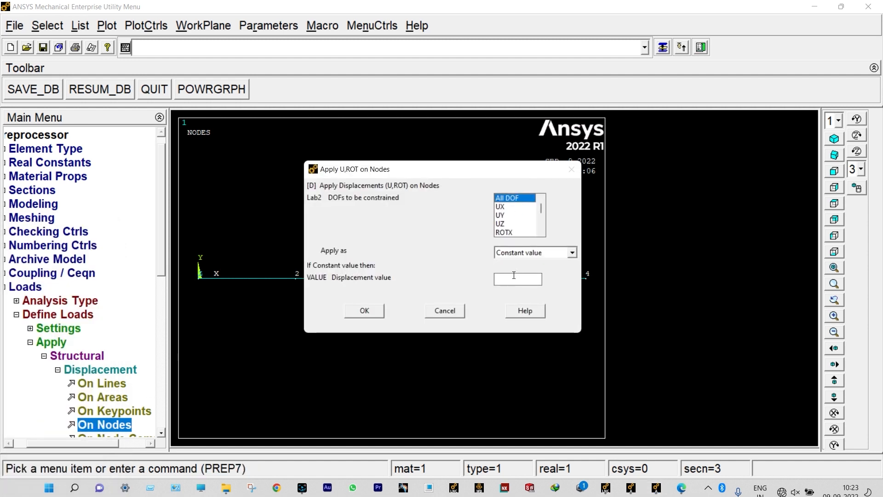
left_click(364, 310)
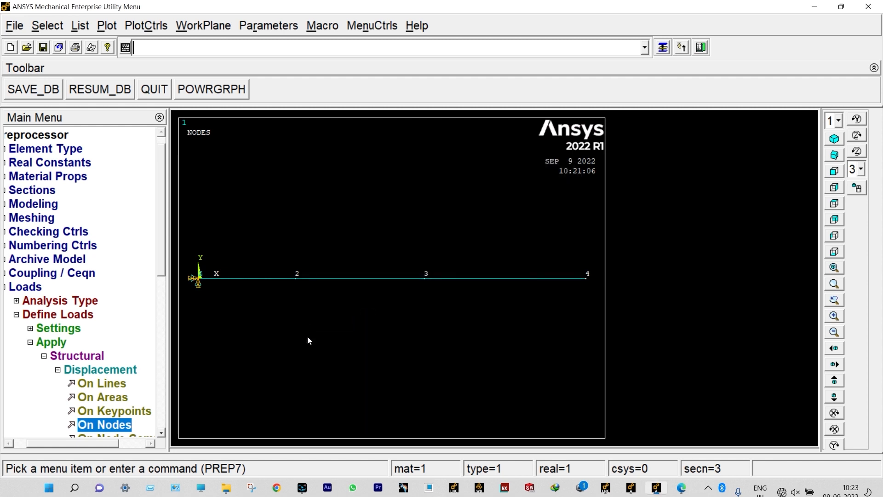
Step: Apply a constant moment MX of 3000 at node 2
left_click(57, 371)
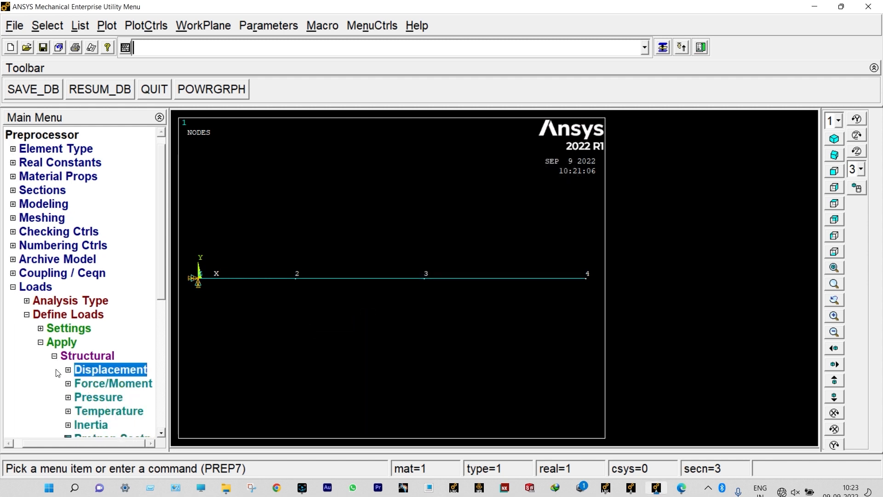
left_click(80, 384)
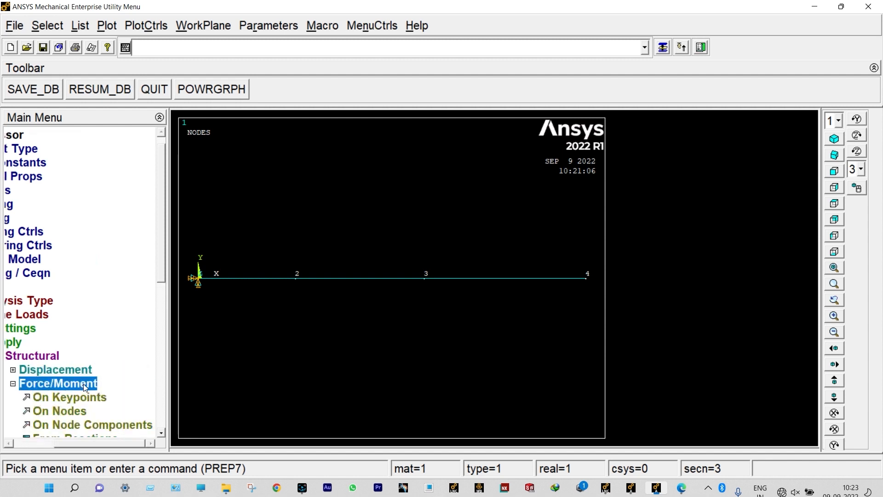
left_click(85, 413)
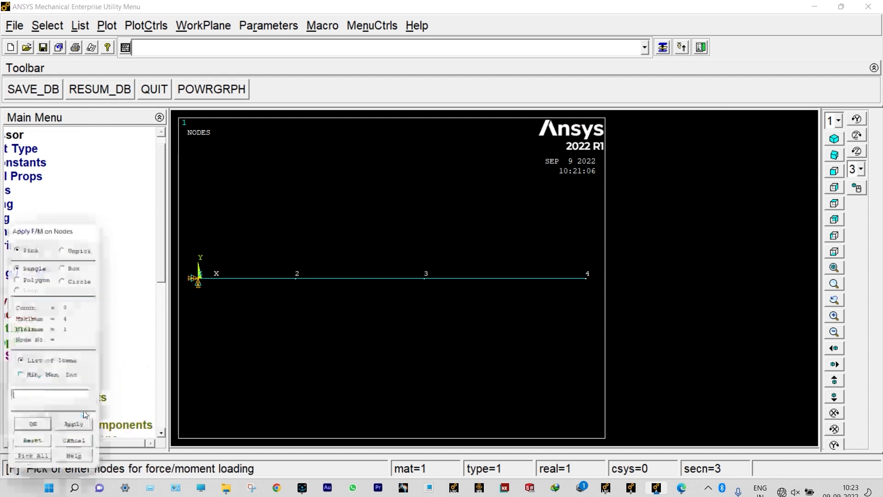
left_click(295, 284)
left_click(72, 435)
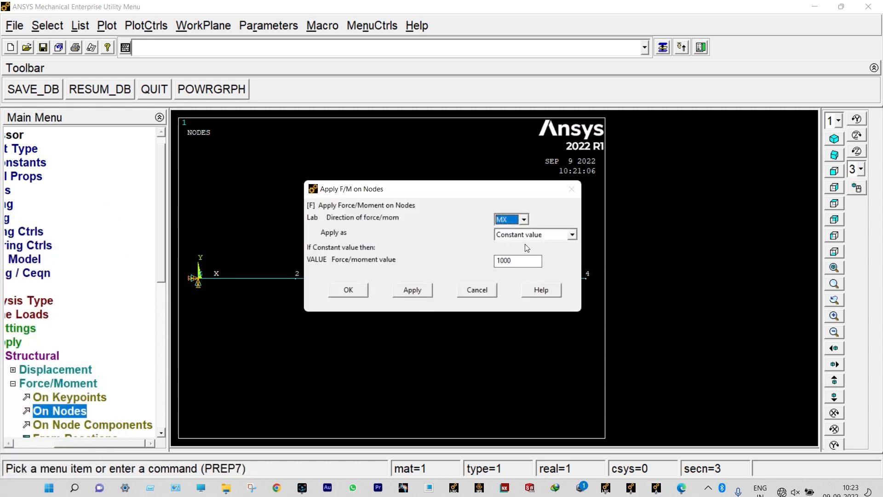
left_click(502, 262)
key("BackSpace")
type("3")
left_click(410, 290)
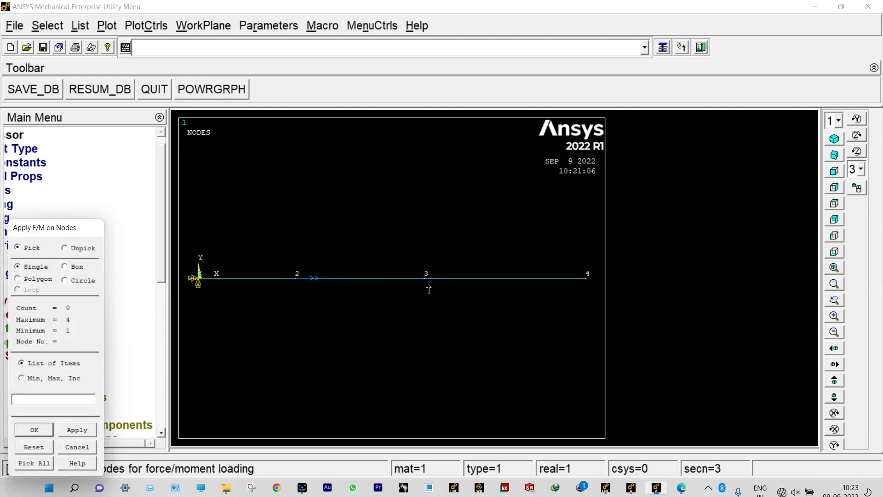
Step: Apply a constant moment MX of -2000 at node 3
left_click(424, 285)
left_click(76, 430)
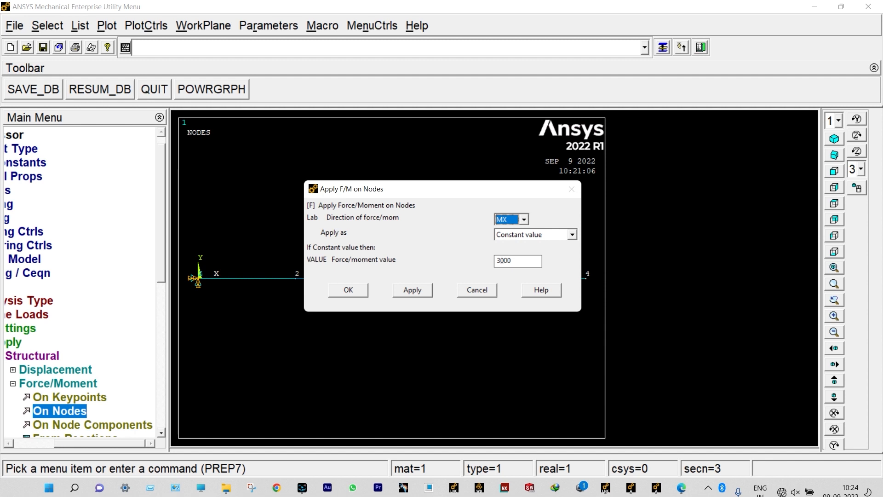
left_click(502, 260)
key("BackSpace")
type("-2")
left_click(413, 290)
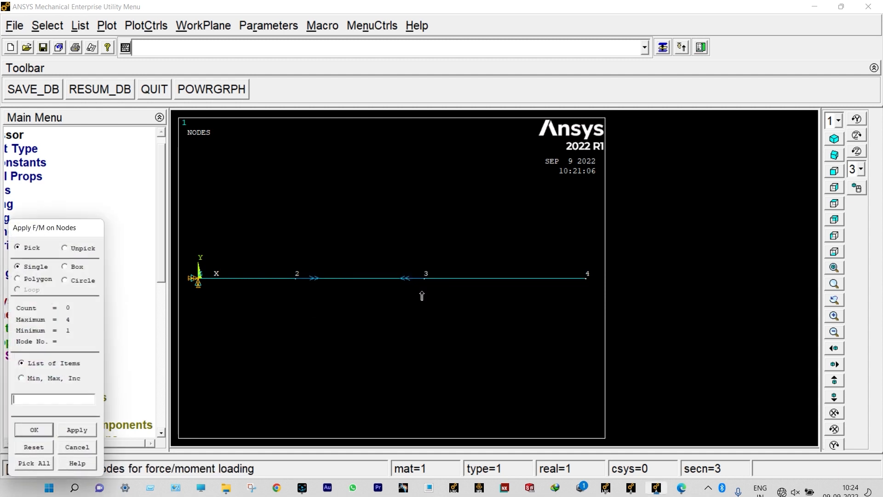
Step: Apply a constant moment MX of 1000 at node 4, the free end of the shaft
left_click(585, 285)
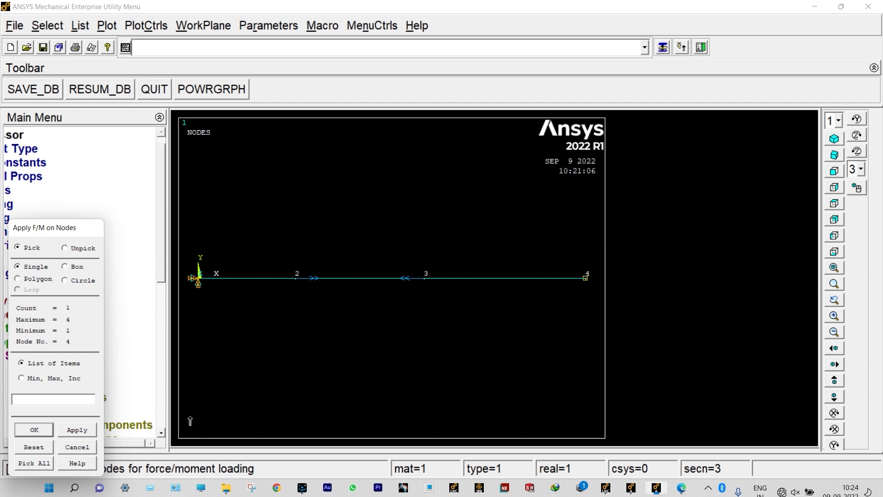
left_click(35, 431)
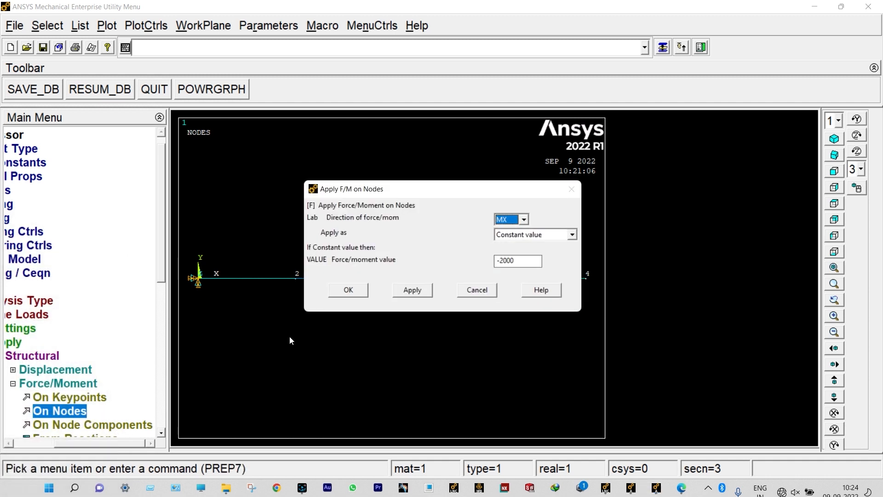
left_click(505, 261)
key("BackSpace")
key("BackSpace")
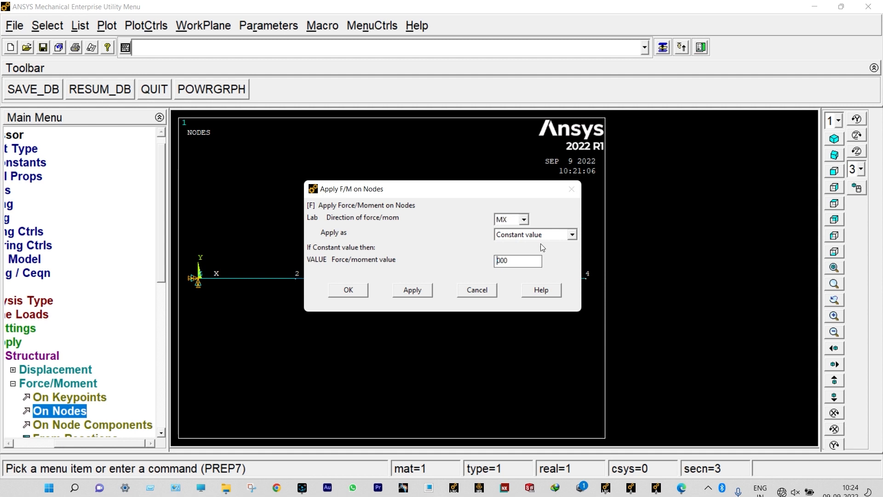
type("1")
left_click(364, 294)
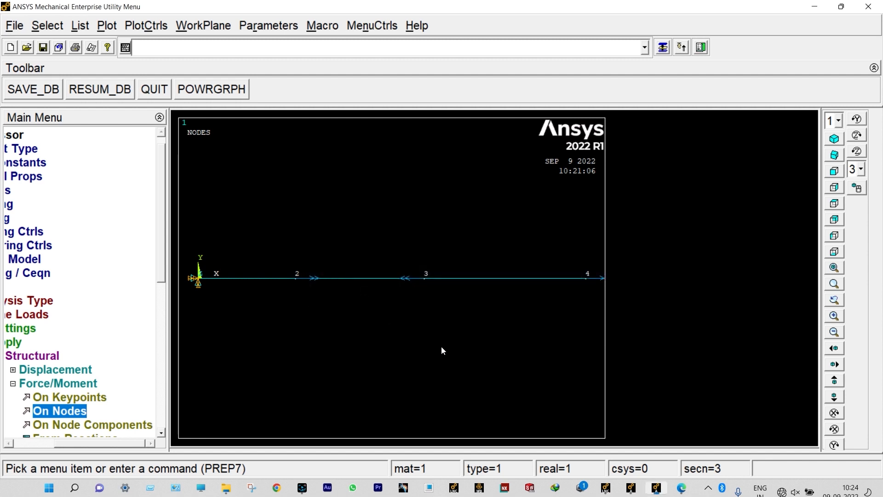
Step: Solve the current load step of the static analysis
left_click(11, 443)
left_click(10, 443)
left_click(10, 443)
left_click(10, 443)
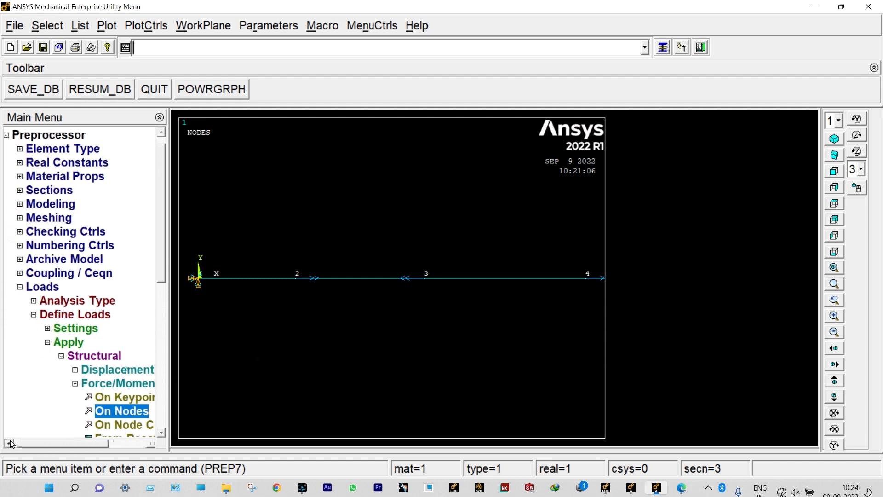
left_click(19, 287)
left_click(38, 326)
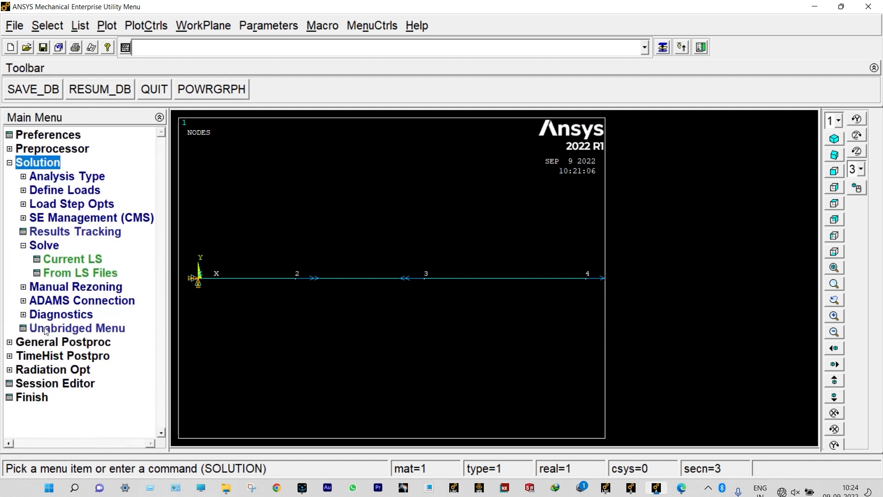
left_click(80, 260)
left_click(442, 306)
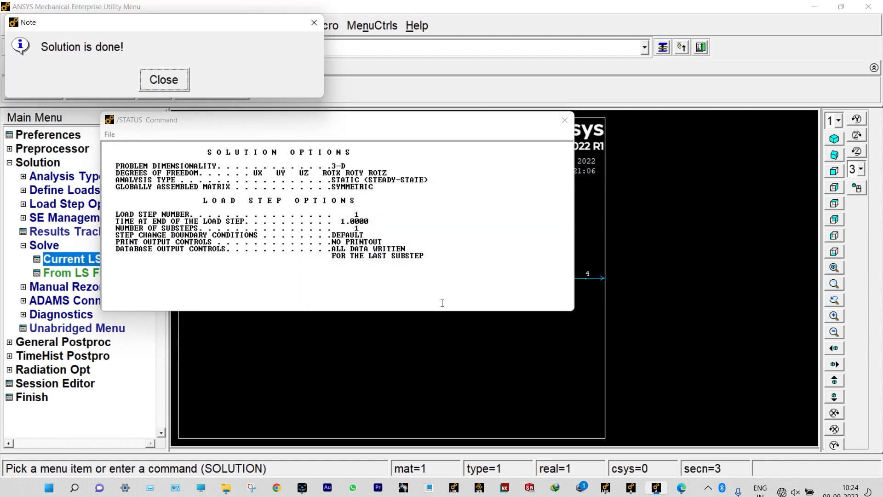
Step: Dismiss the solution notice and status listing, and read the last set of results into the general postprocessor
left_click(164, 80)
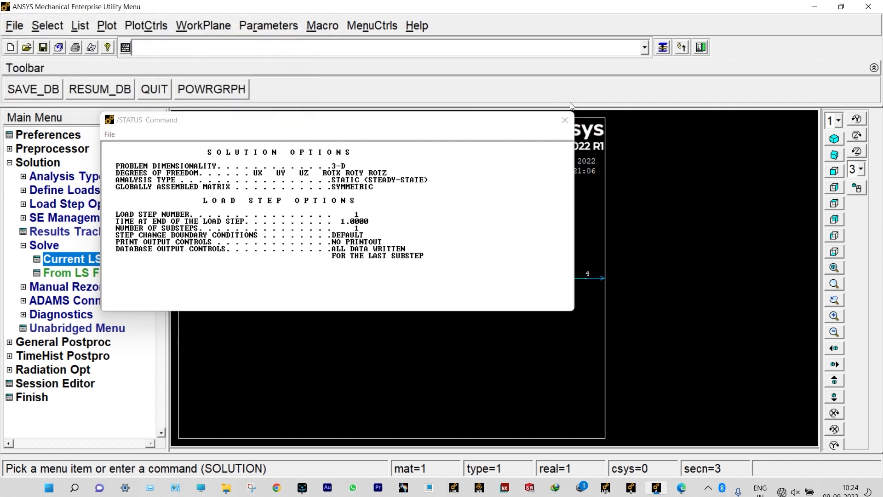
left_click(565, 121)
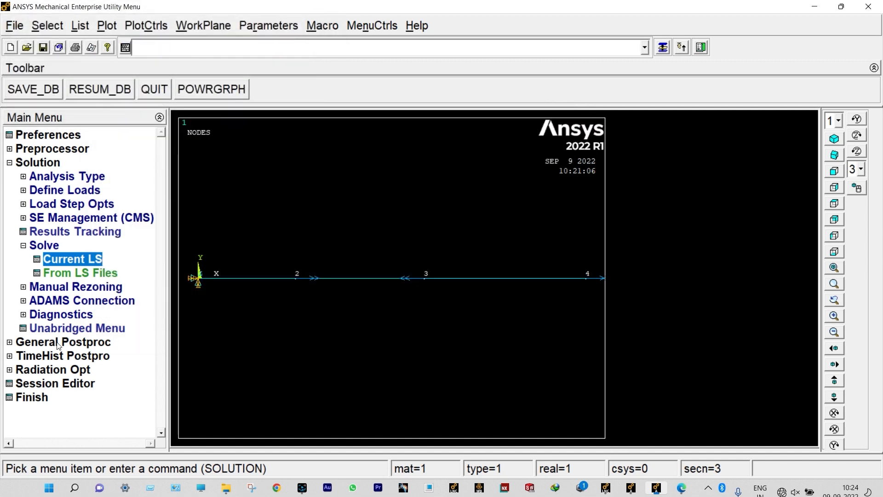
left_click(58, 343)
left_click(51, 218)
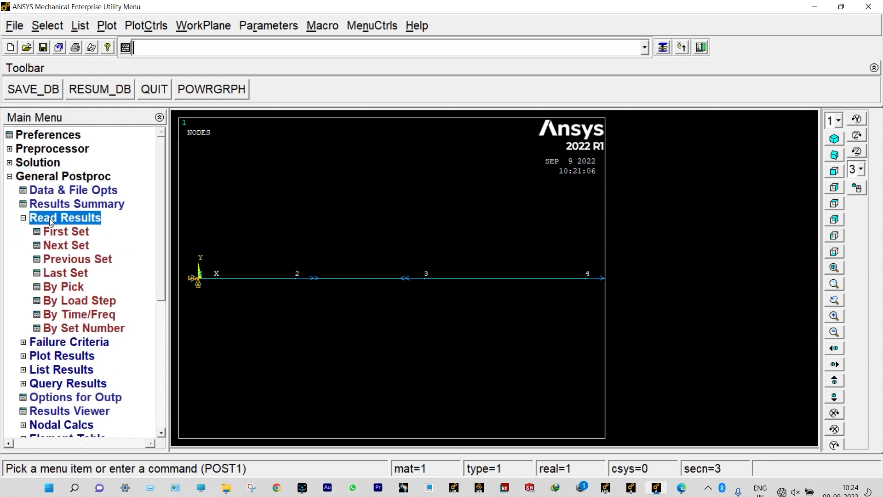
left_click(72, 272)
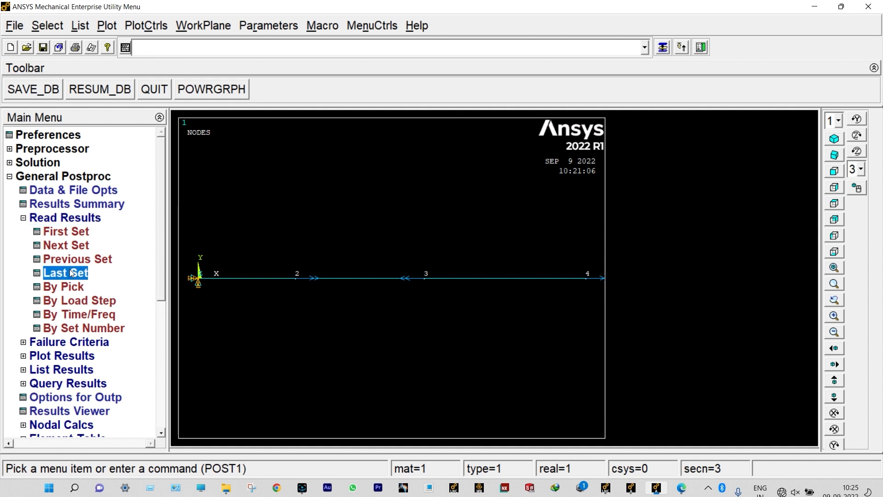
left_click(23, 218)
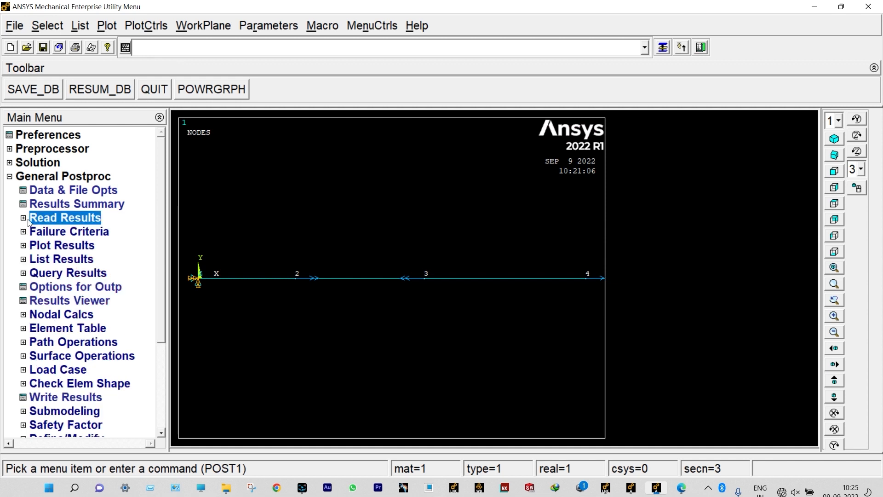
Step: Define an element table item by sequence number SMISC, 4, without a user label
left_click(70, 328)
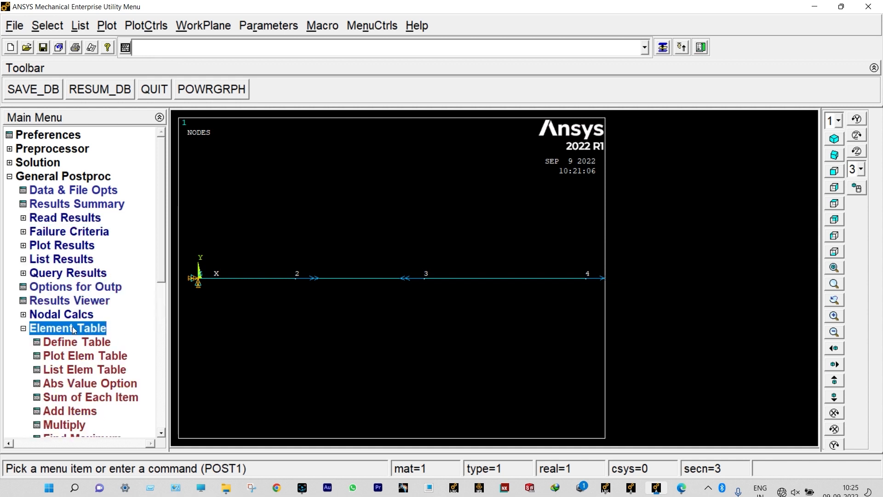
left_click(79, 341)
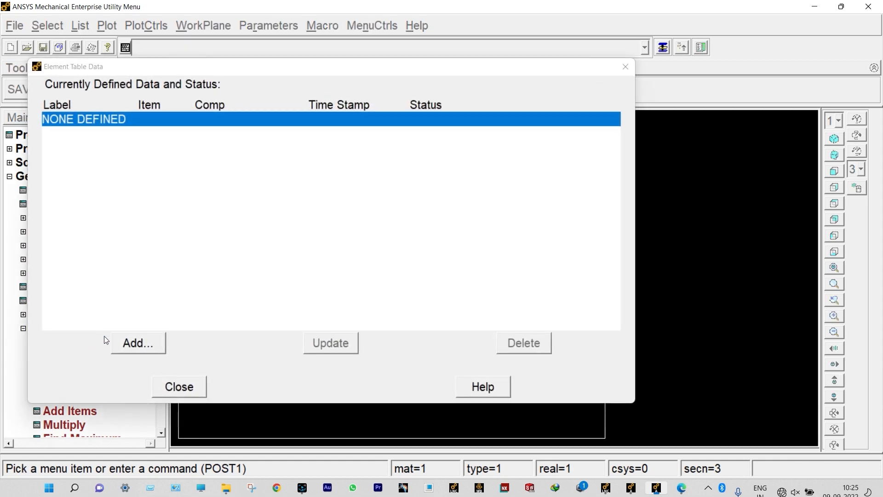
left_click(138, 343)
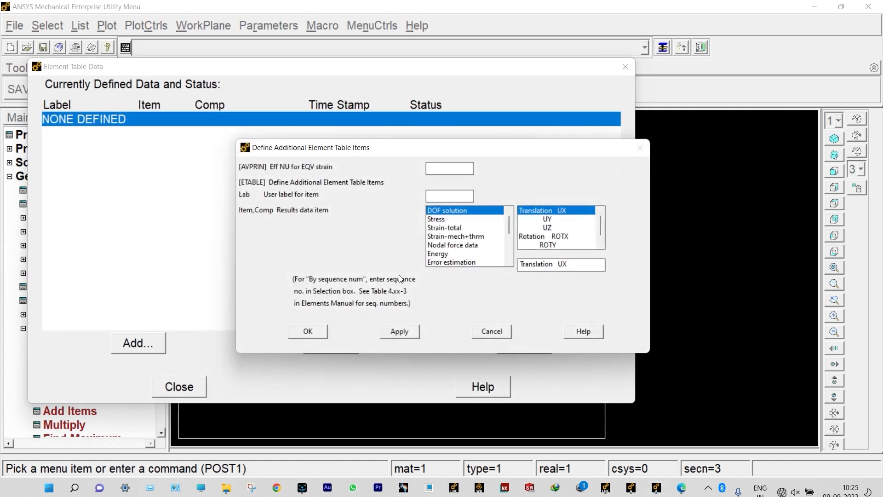
left_click_drag(509, 219, 509, 250)
left_click(472, 264)
left_click(551, 265)
type("4")
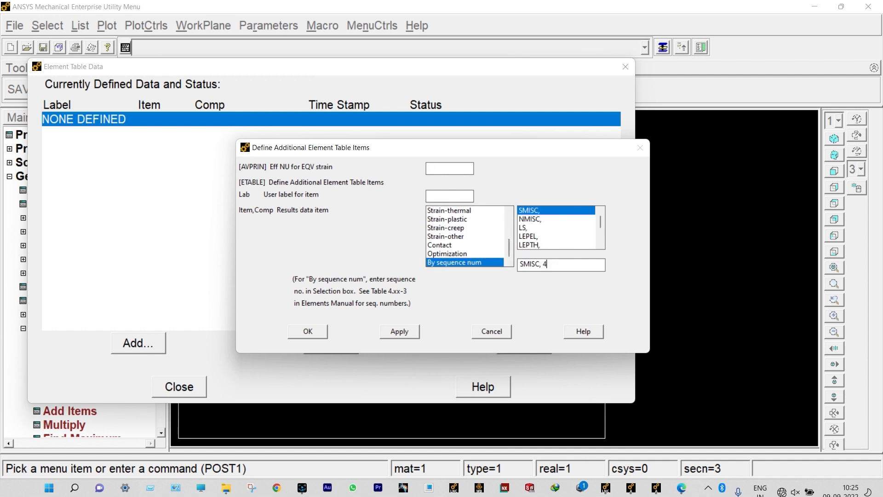
left_click(400, 331)
Step: Add a second element table item by sequence number SMISC, 17, and finish the table definition
scroll(510, 260, "down", 5)
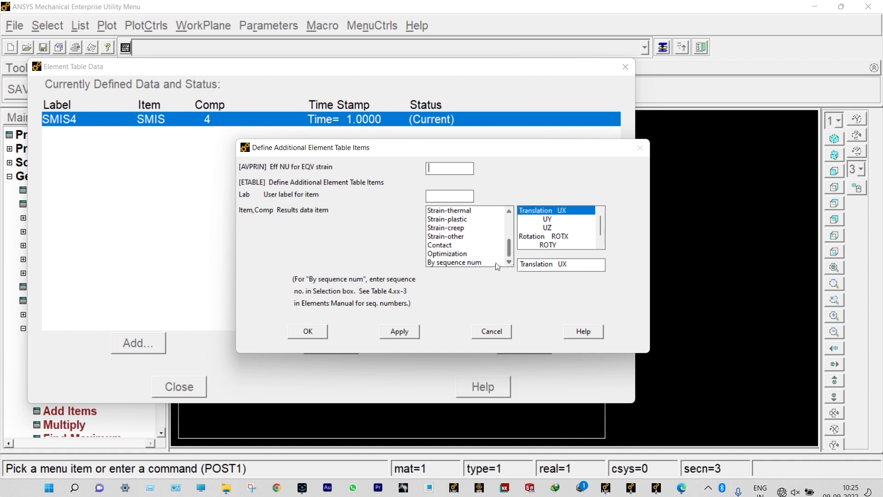
left_click(478, 263)
left_click(549, 263)
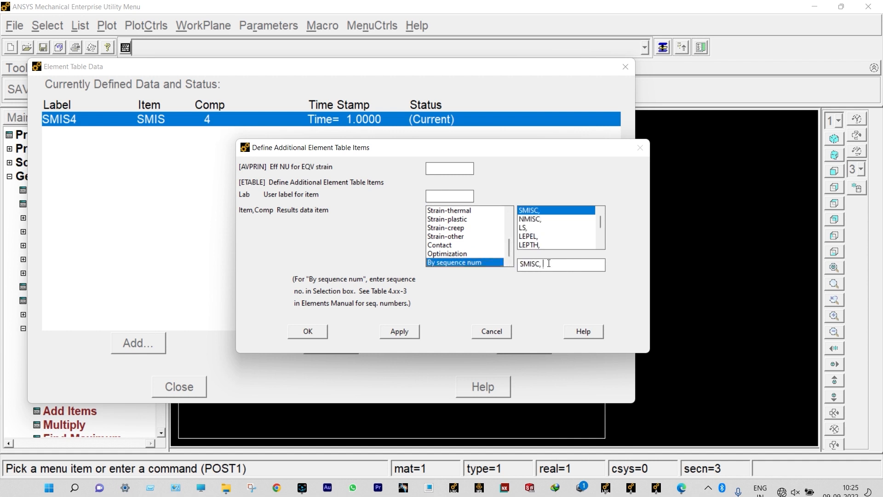
type("17")
left_click(306, 331)
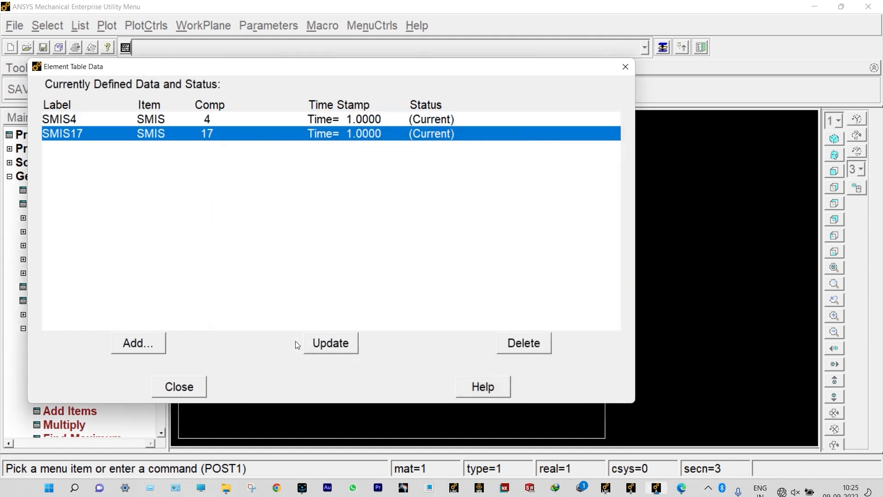
left_click(198, 385)
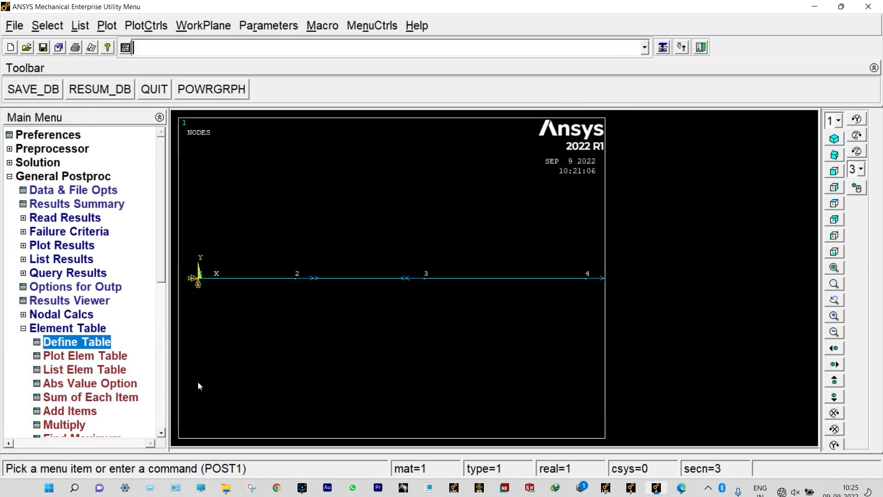
Step: List the reaction solution with all force and moment components, and close the listing after reading it
left_click(83, 261)
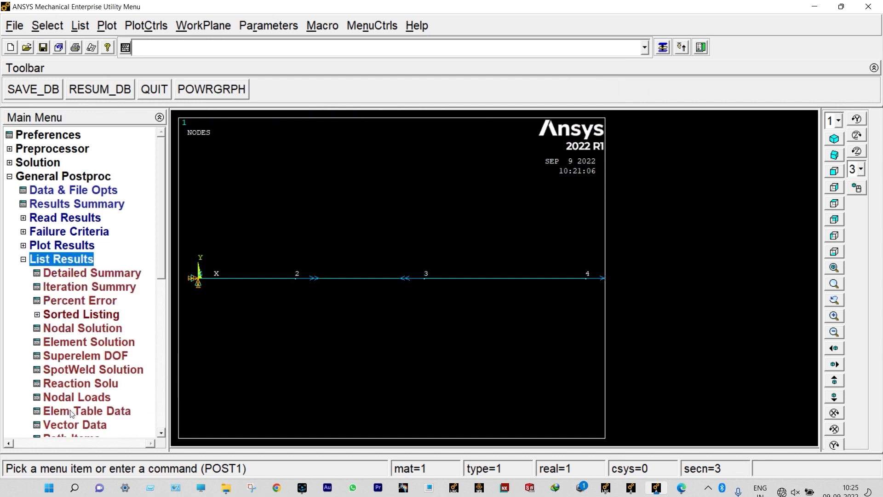
left_click(345, 317)
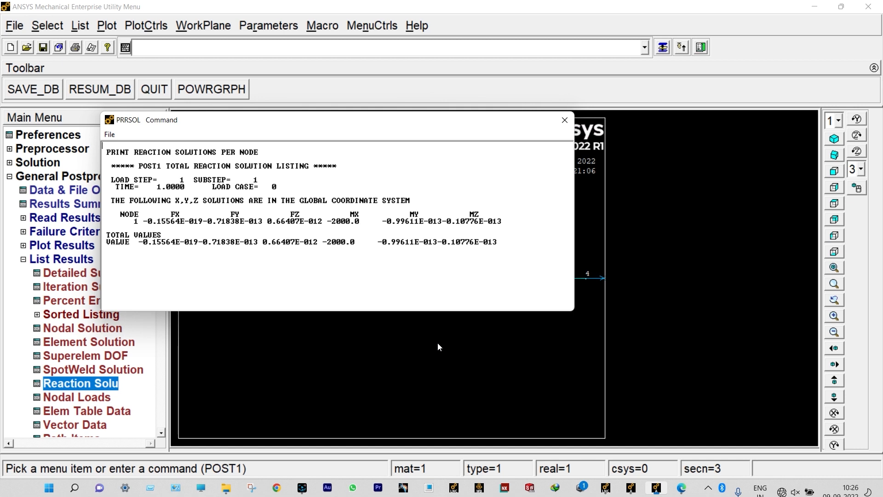
left_click(565, 120)
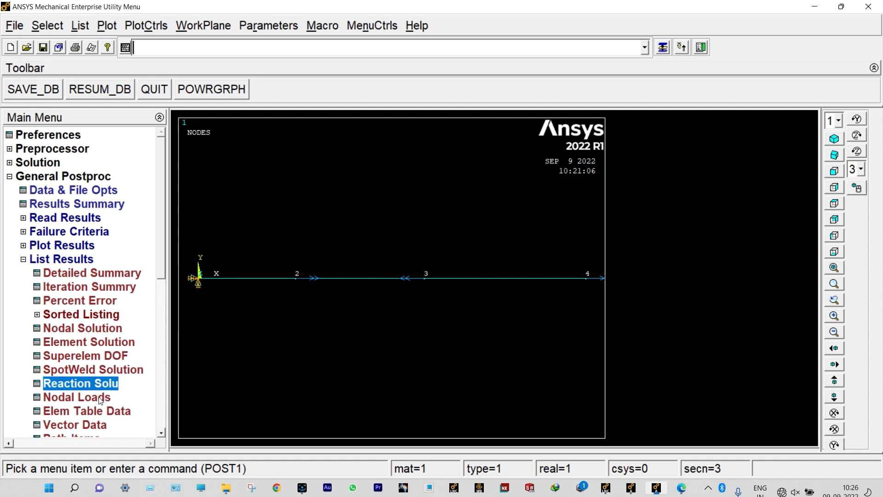
Step: List the nodal DOF solution for the rotation vector sum and check the rotations at the nodes
left_click(75, 328)
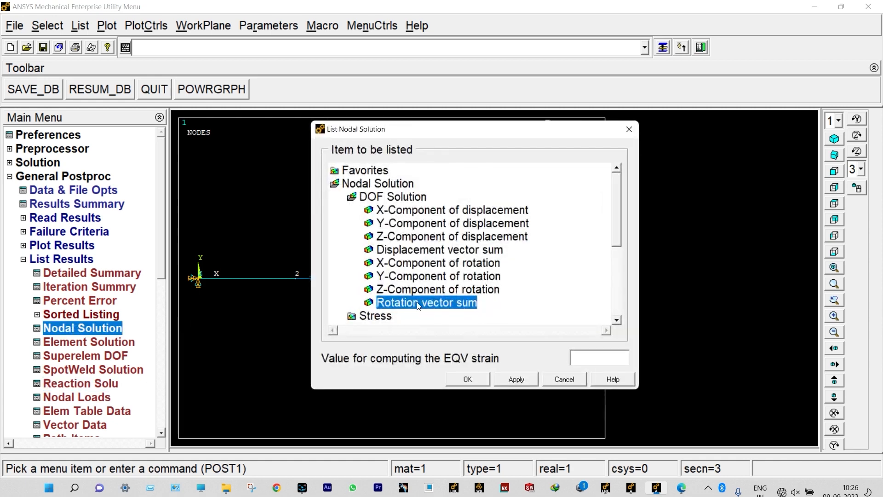
left_click(463, 377)
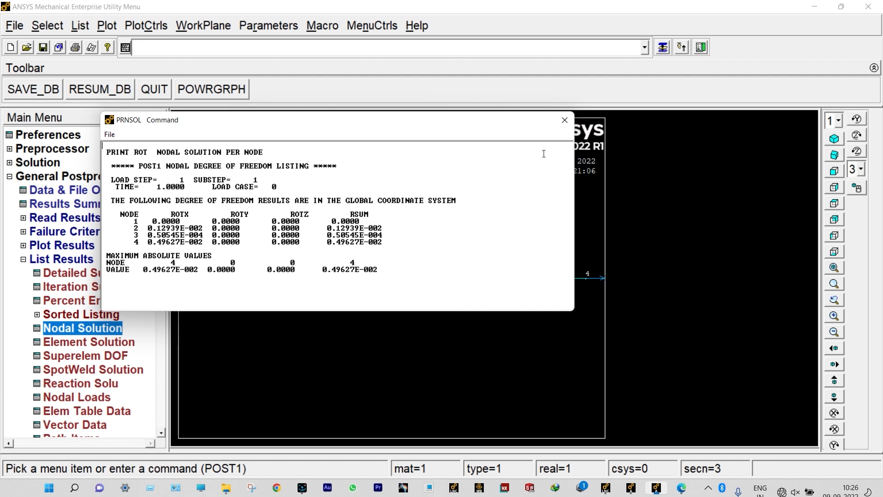
left_click(565, 119)
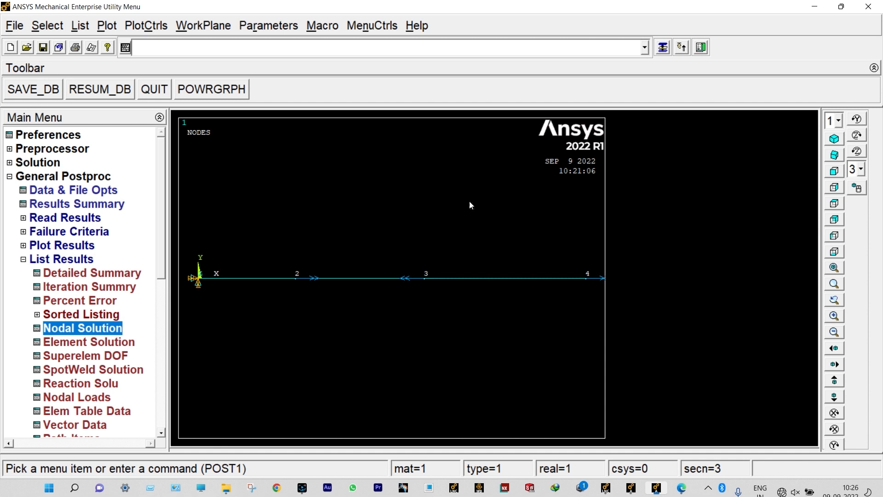
Step: List the element table data for SMIS4 and SMIS17 and review the values for each element
left_click(111, 412)
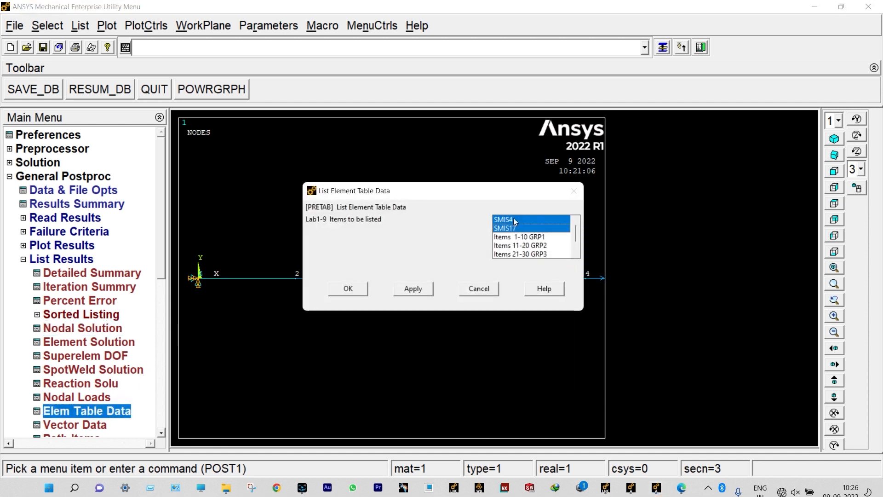
left_click(355, 291)
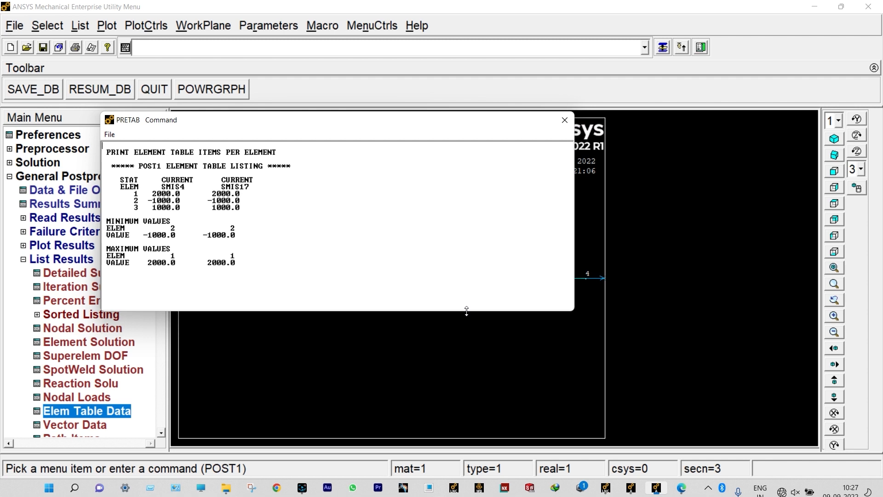
left_click(565, 119)
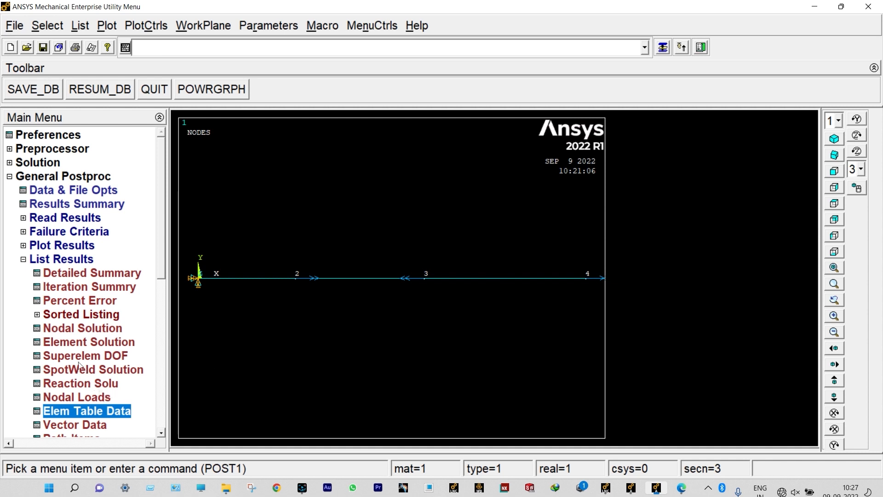
Step: List the element solution for XY shear stress and examine the maximum and minimum SXY values of all three elements
left_click(77, 345)
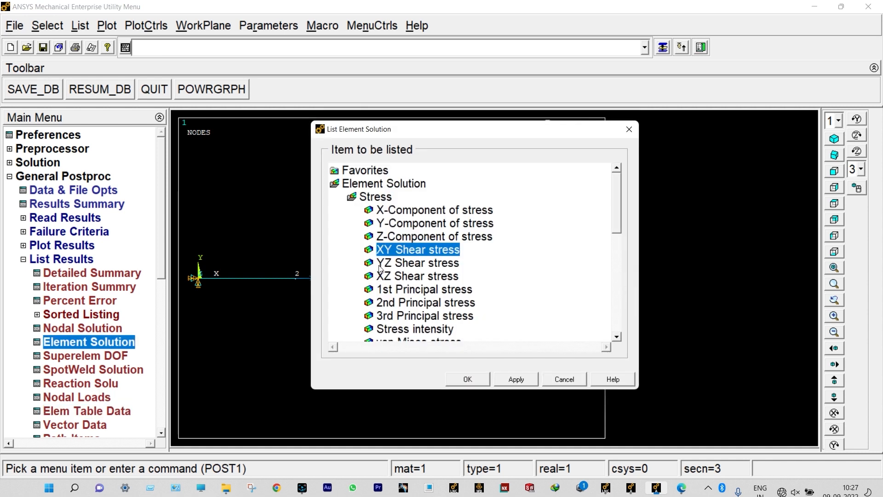
left_click(471, 381)
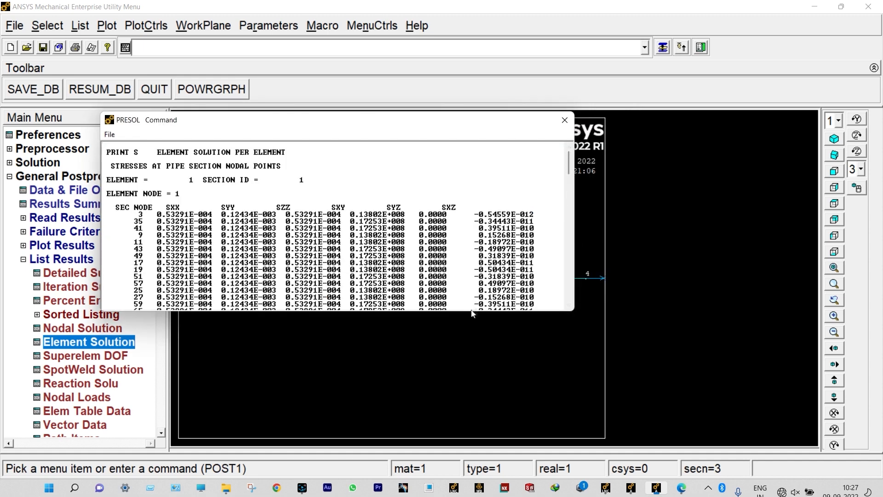
left_click_drag(473, 311, 483, 435)
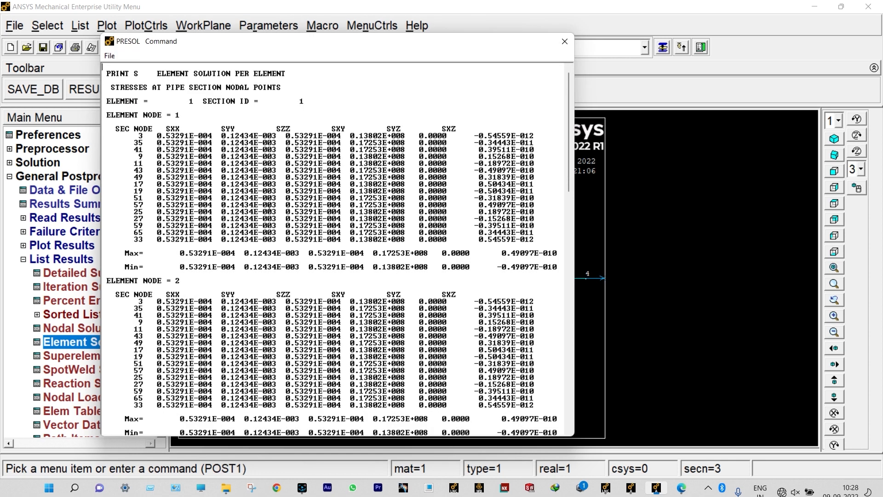
scroll(269, 208, "down", 1)
scroll(265, 227, "down", 10)
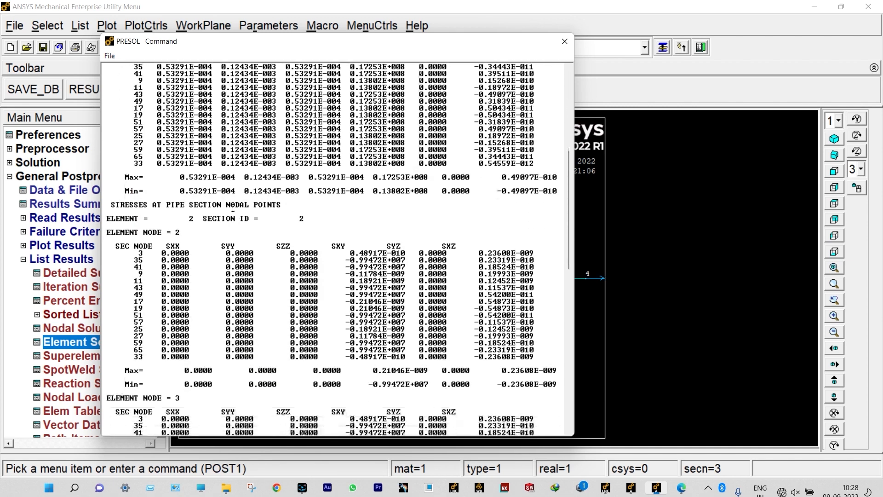
scroll(179, 233, "down", 18)
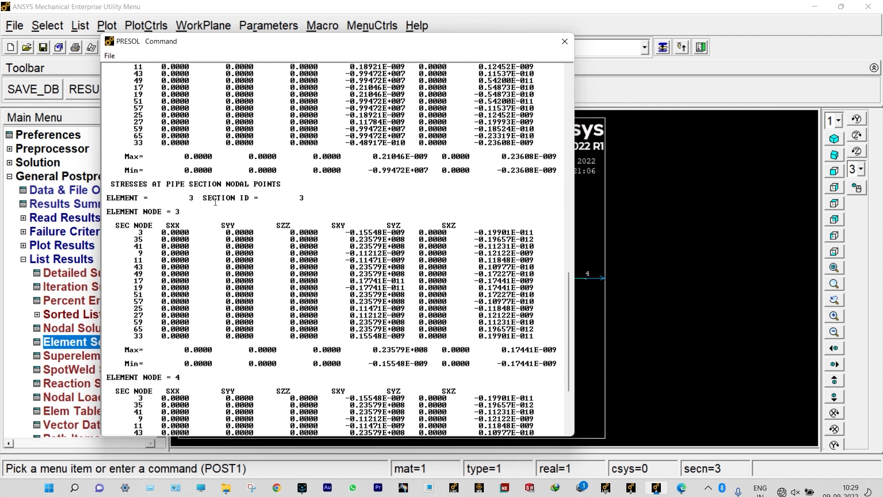
scroll(251, 203, "down", 5)
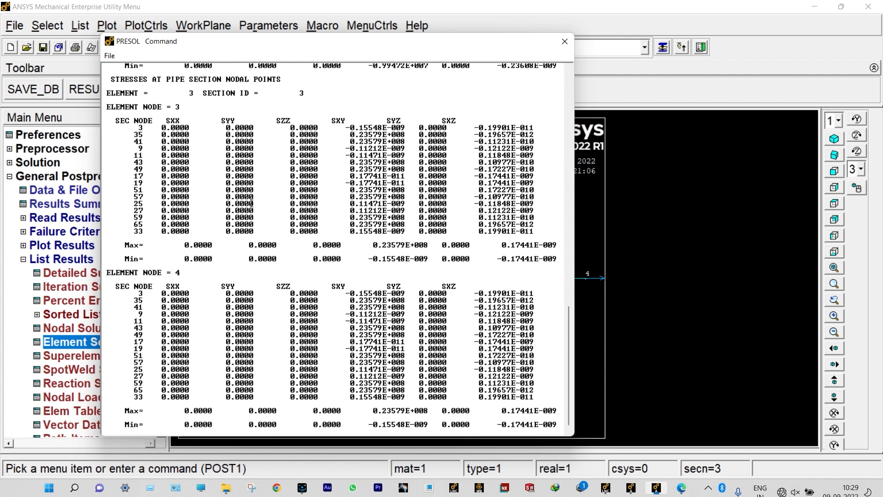
left_click(565, 42)
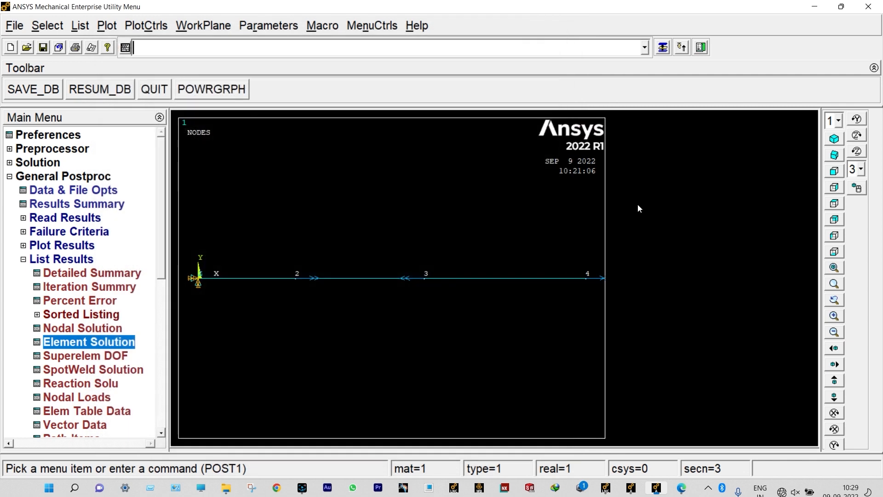